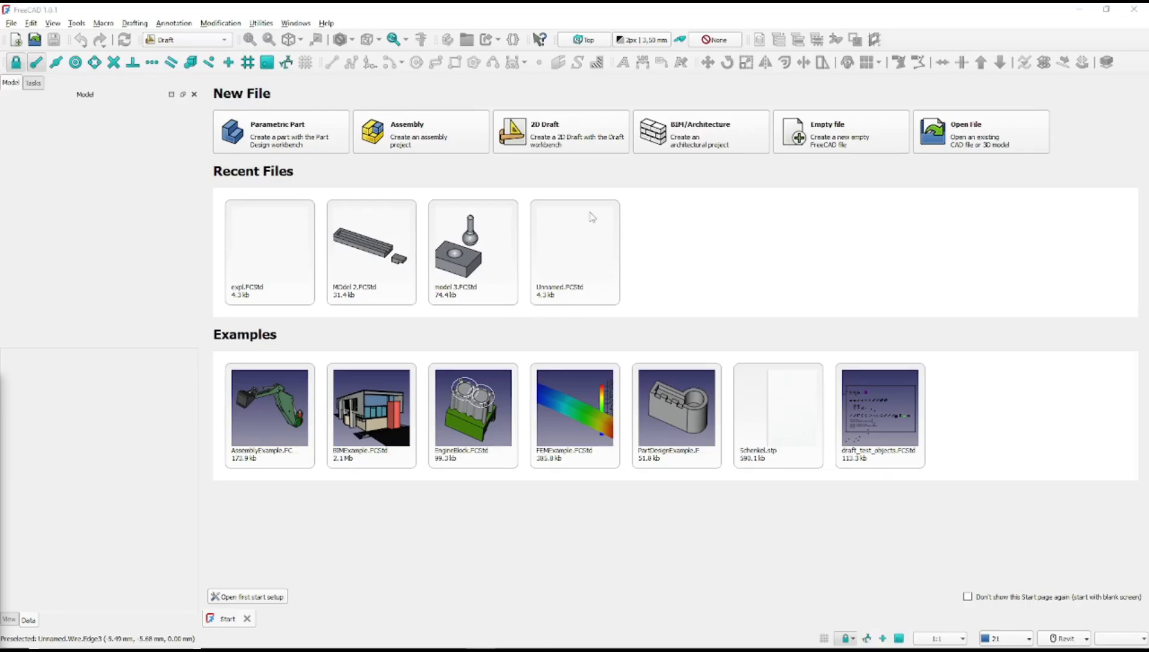
Create a new 2D Draft document and draw an L from two separate lines, about 25.5 mm vertical and 24.9 mm horizontal, sharing the upper-left corner
click(545, 130)
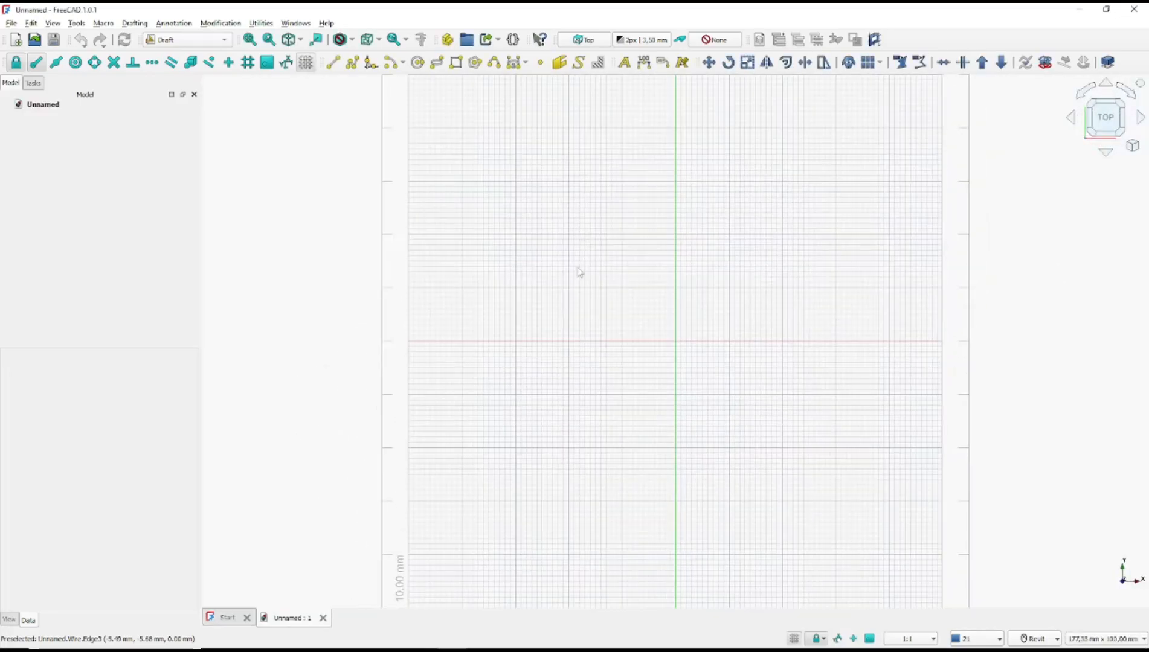
click(339, 67)
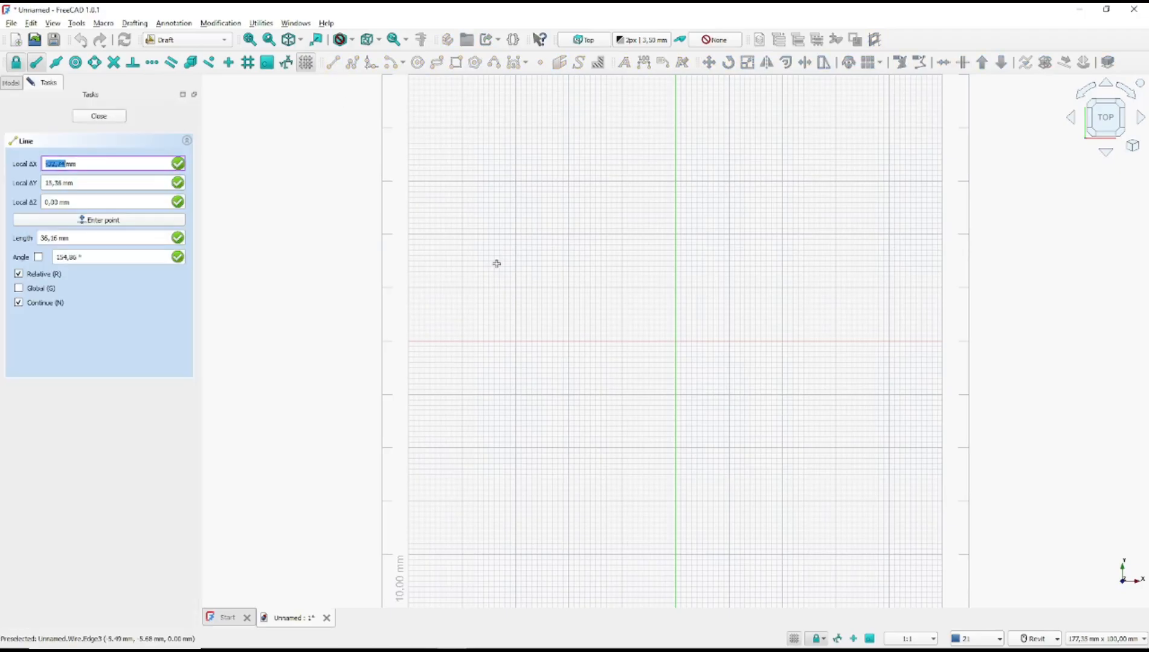
click(490, 283)
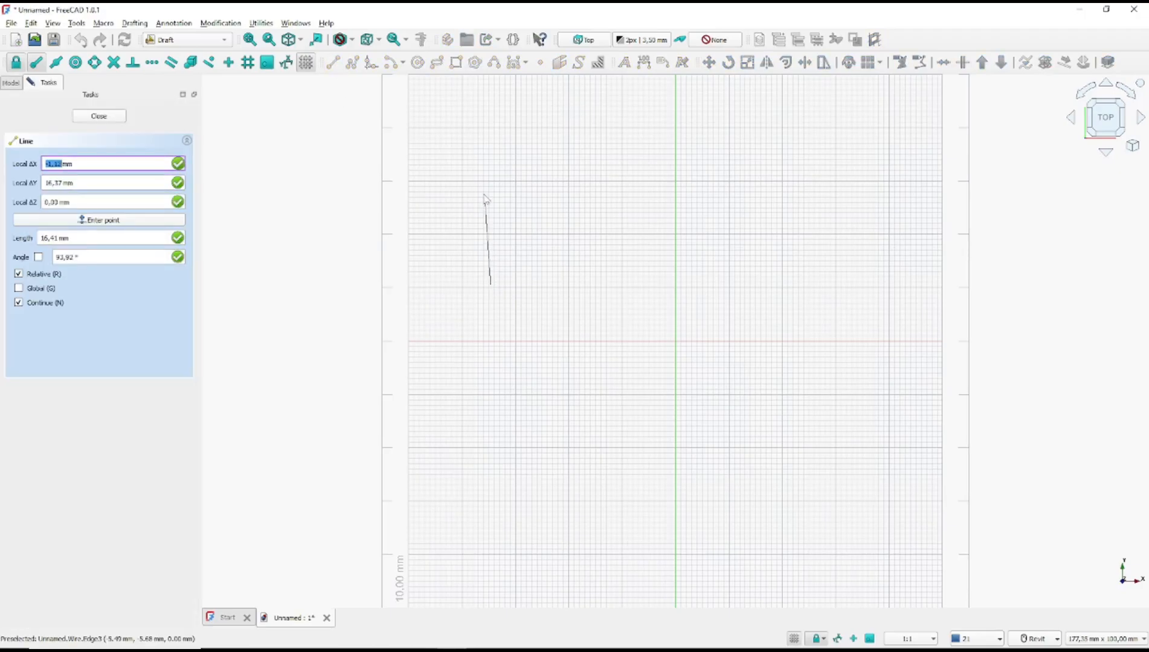
click(491, 149)
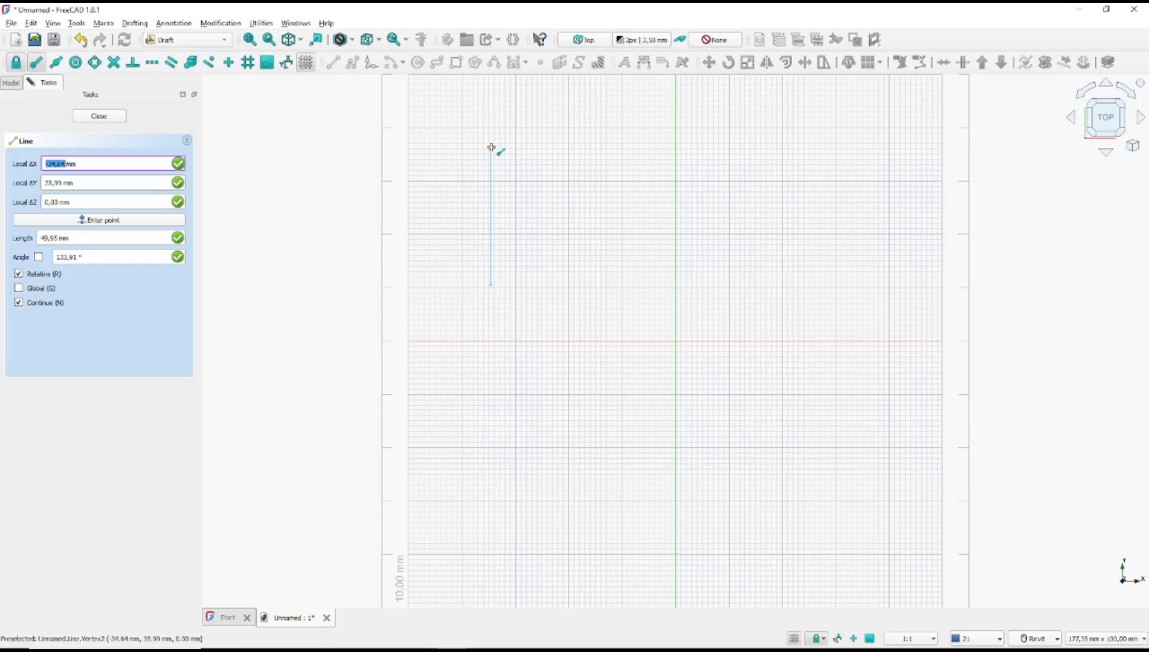
click(491, 148)
click(623, 148)
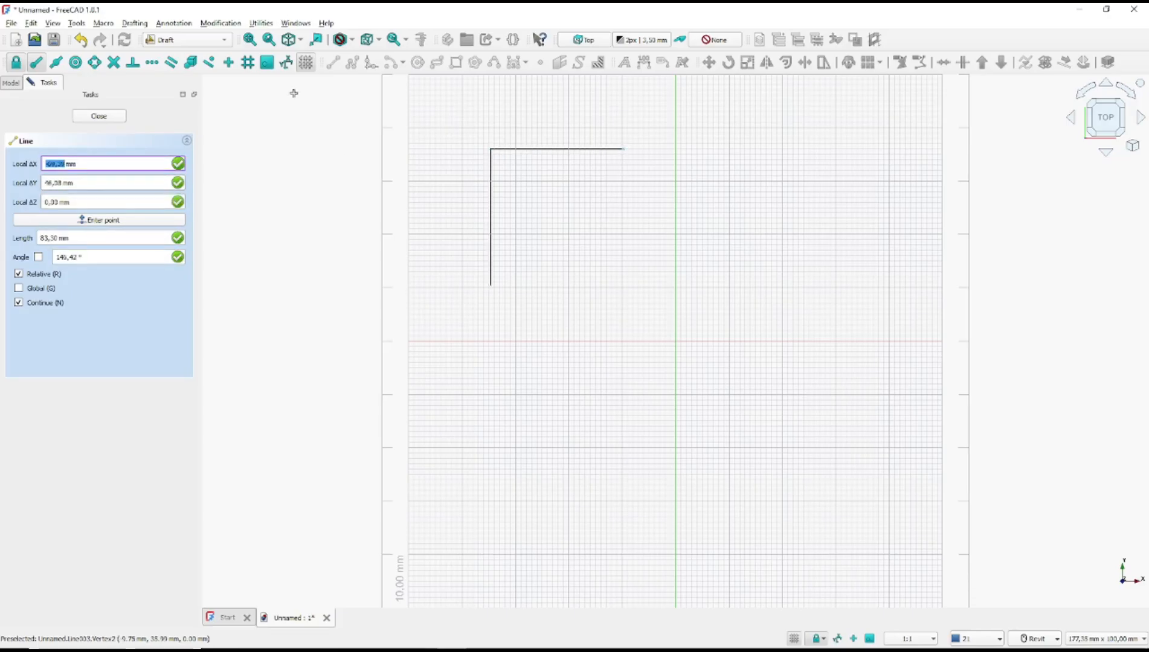
click(99, 116)
Draw an open three-segment polyline below the L, an upside-down U about 28.5 mm wide and 28 mm tall
click(352, 62)
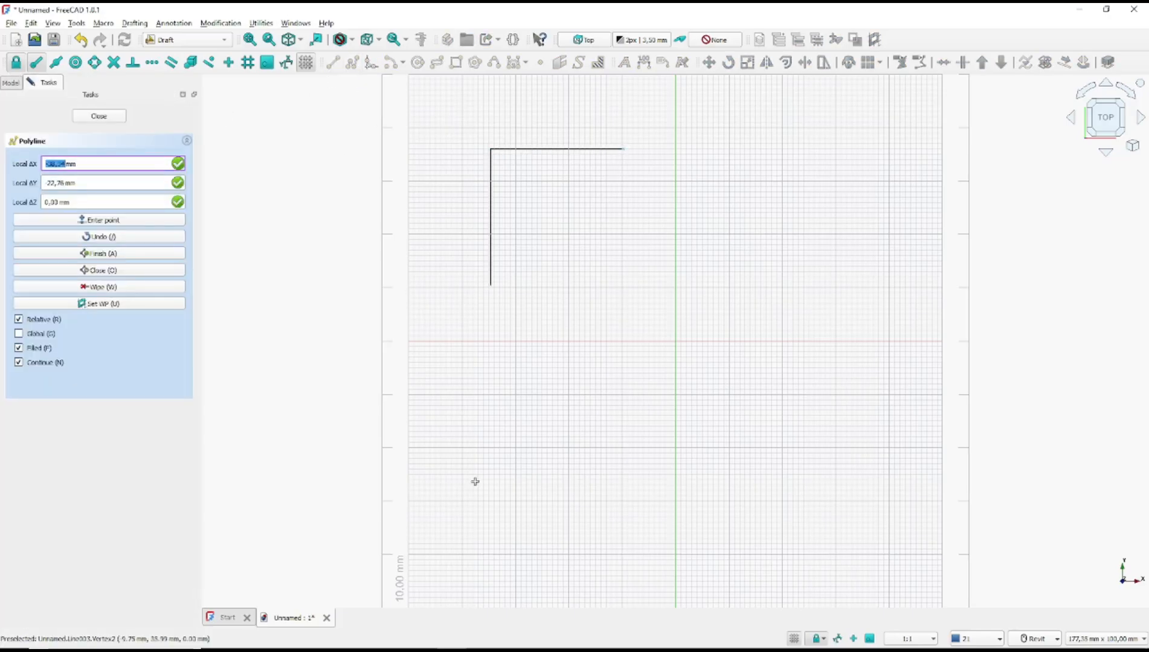
click(477, 506)
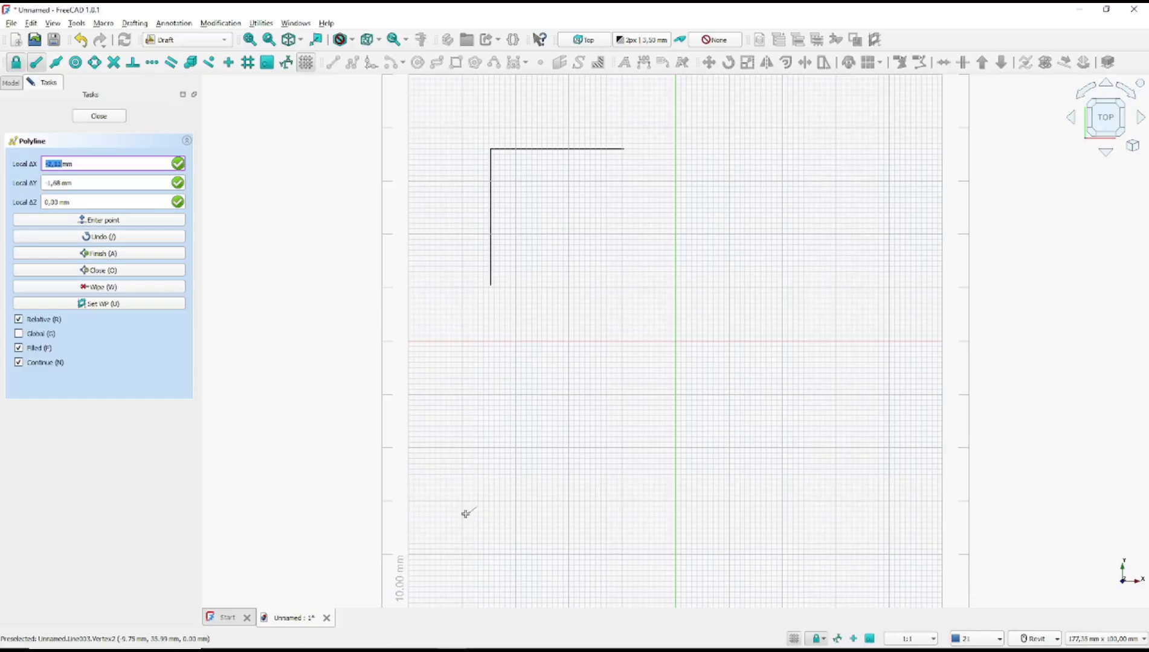
click(477, 357)
click(627, 356)
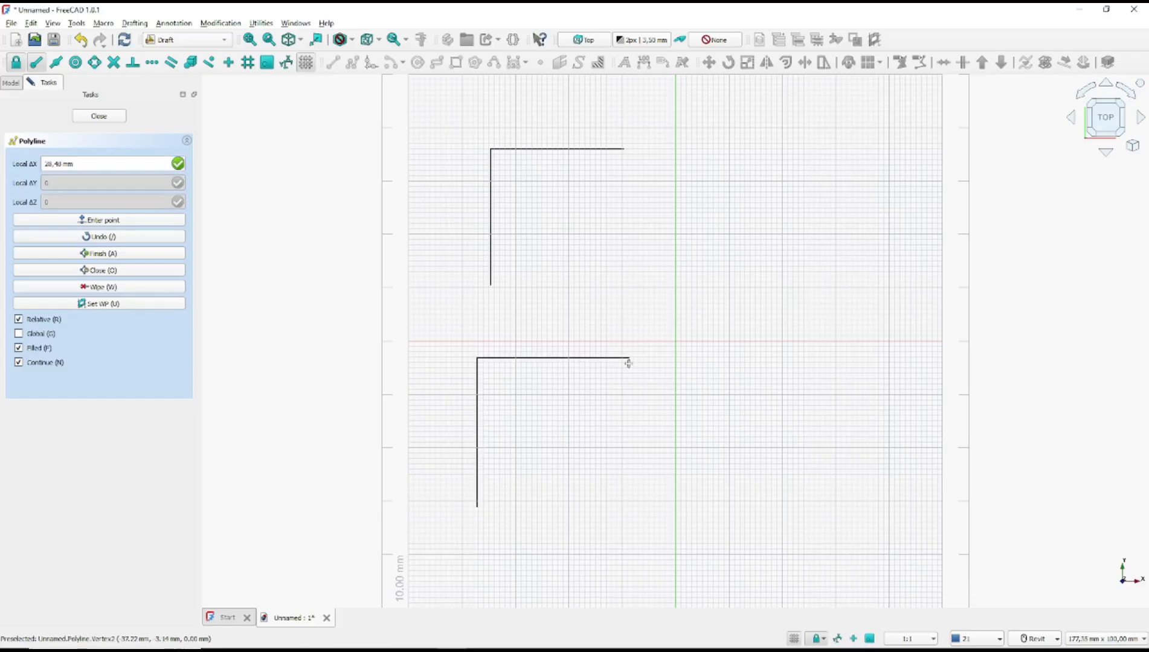
click(626, 503)
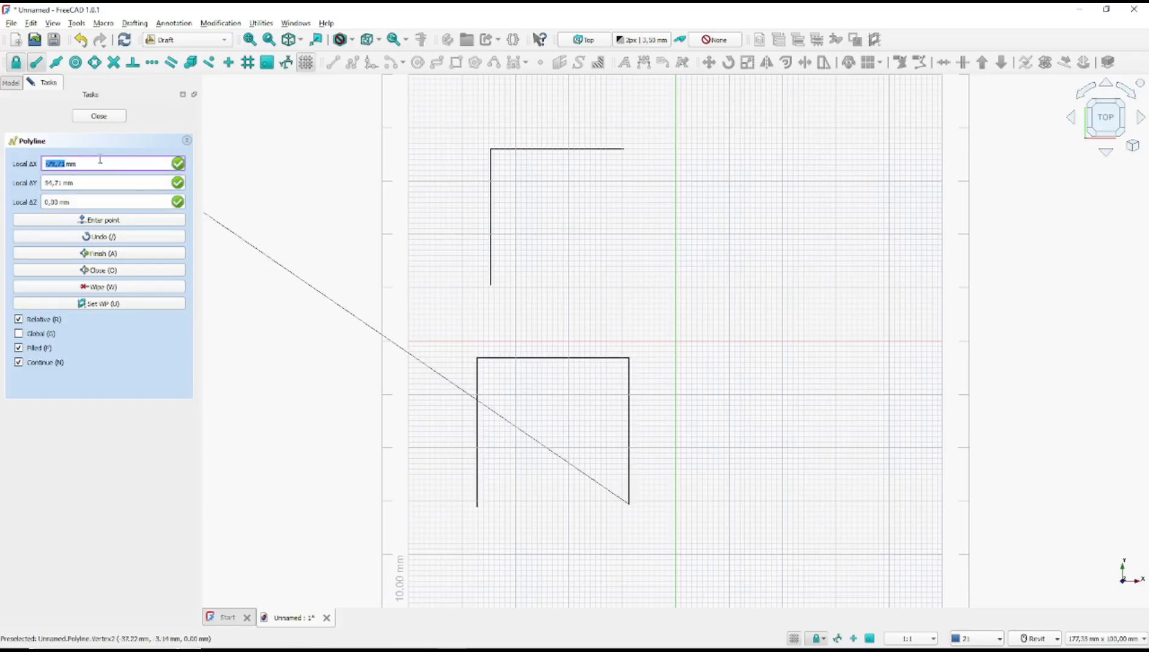
click(99, 116)
Draw a filled rectangle about 28.8 mm by 20 mm to the right of the line shapes
click(455, 62)
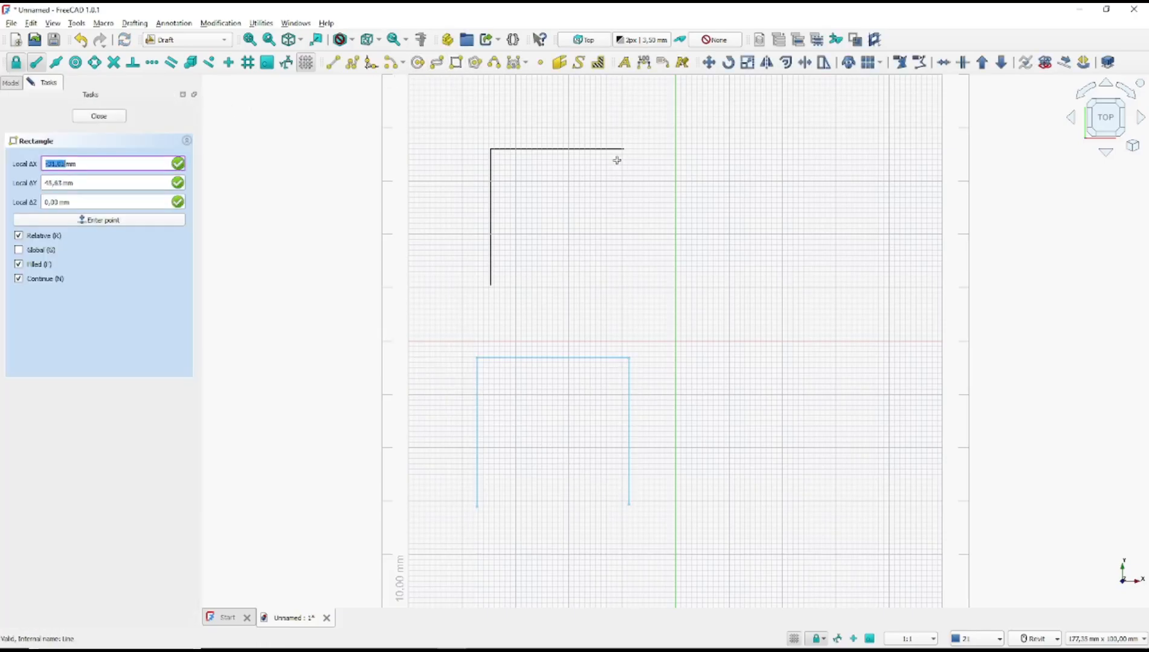
click(694, 243)
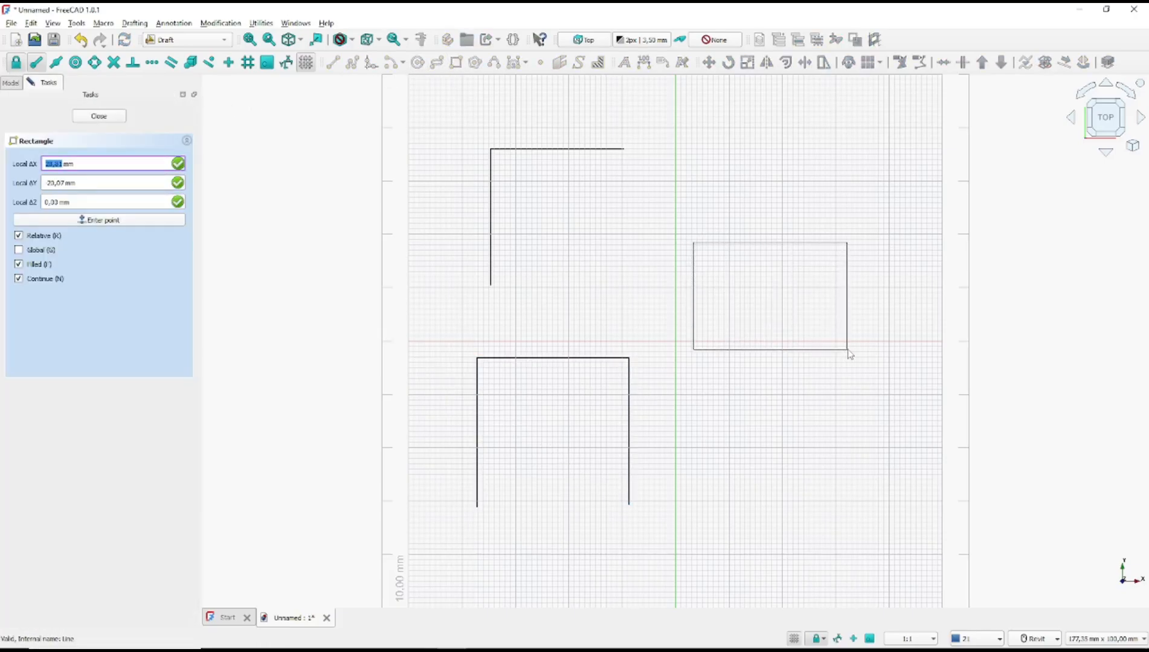
click(848, 349)
click(111, 116)
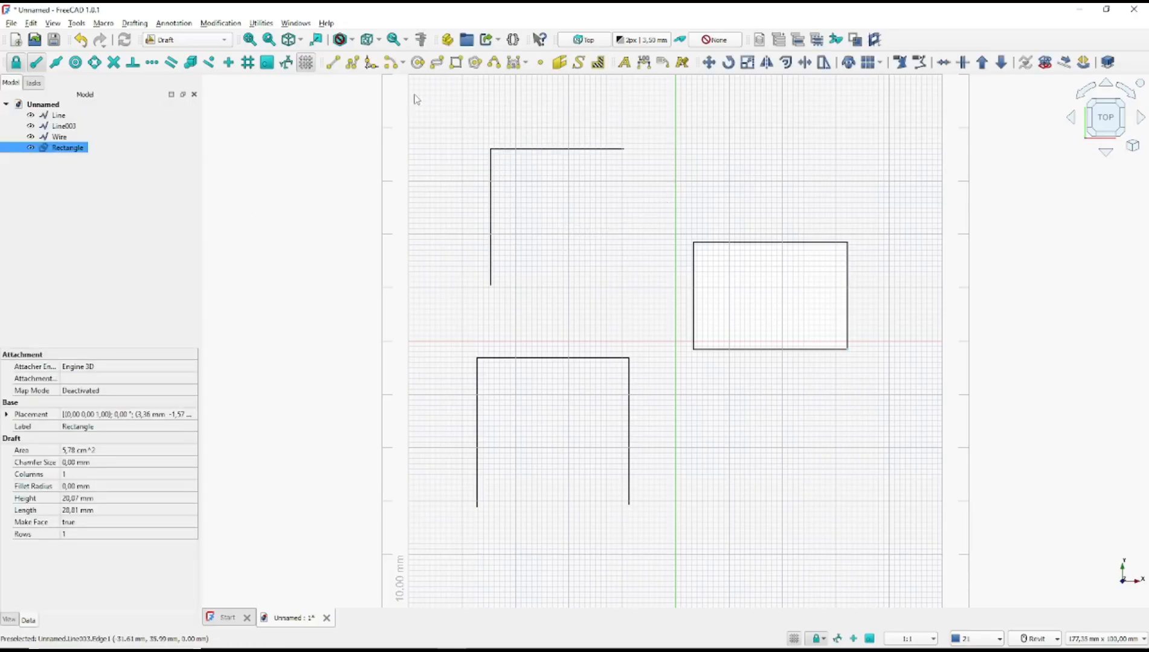
Fillet the corner between the two separate lines with a 2 mm radius, deleting the original objects
click(370, 62)
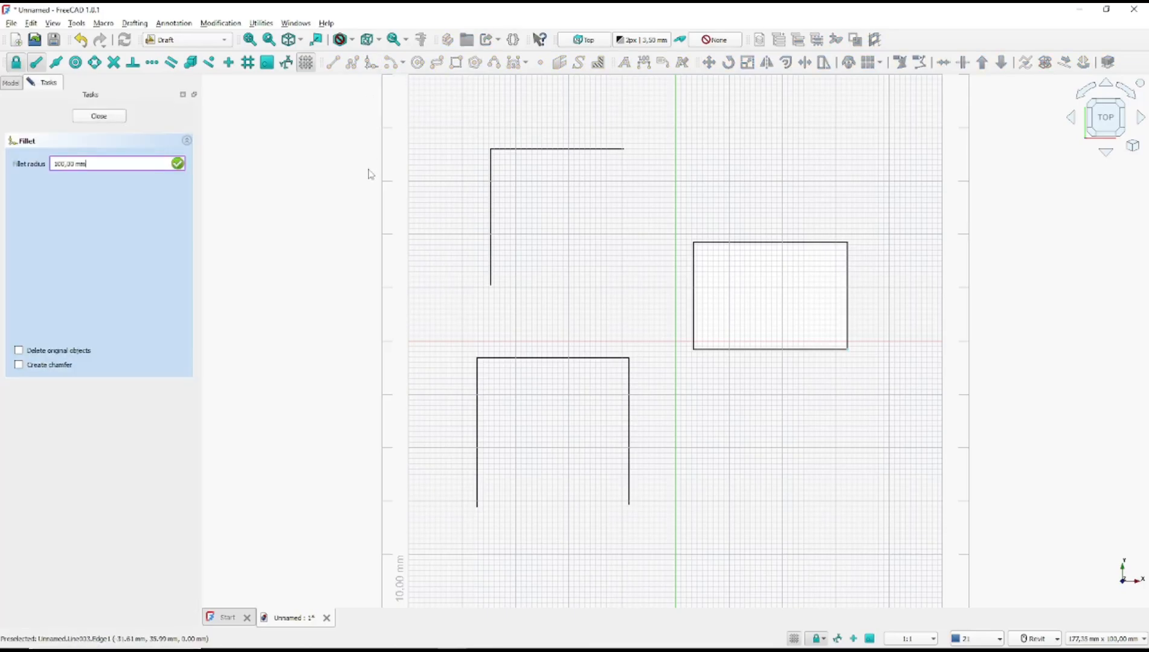
click(19, 351)
click(19, 351)
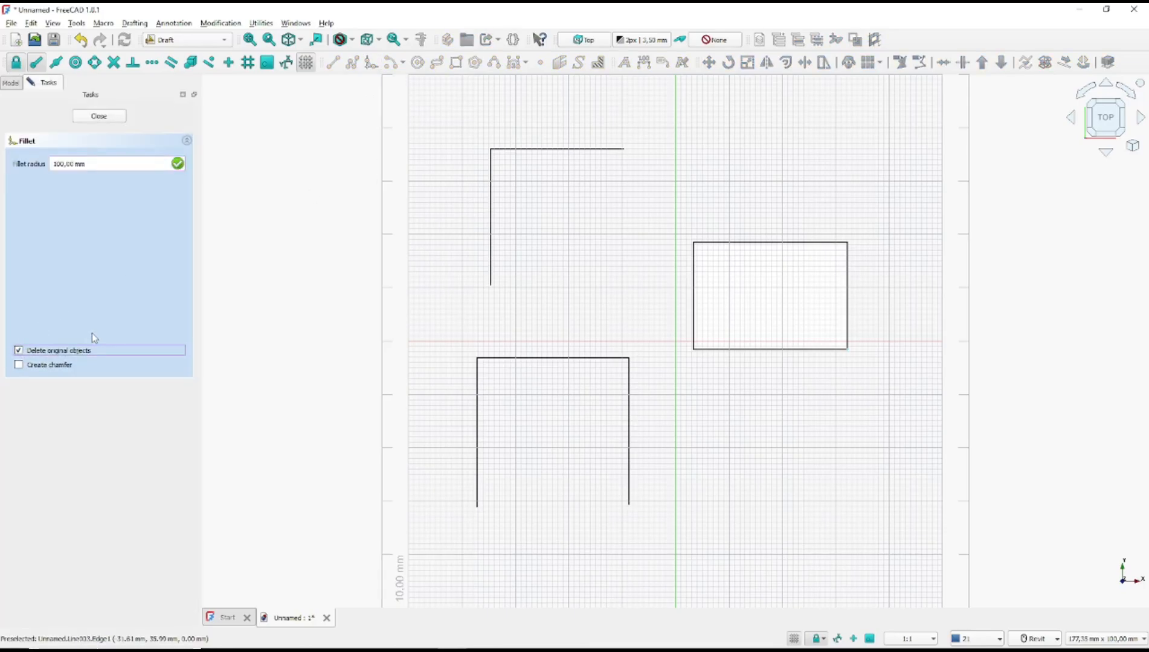
click(105, 163)
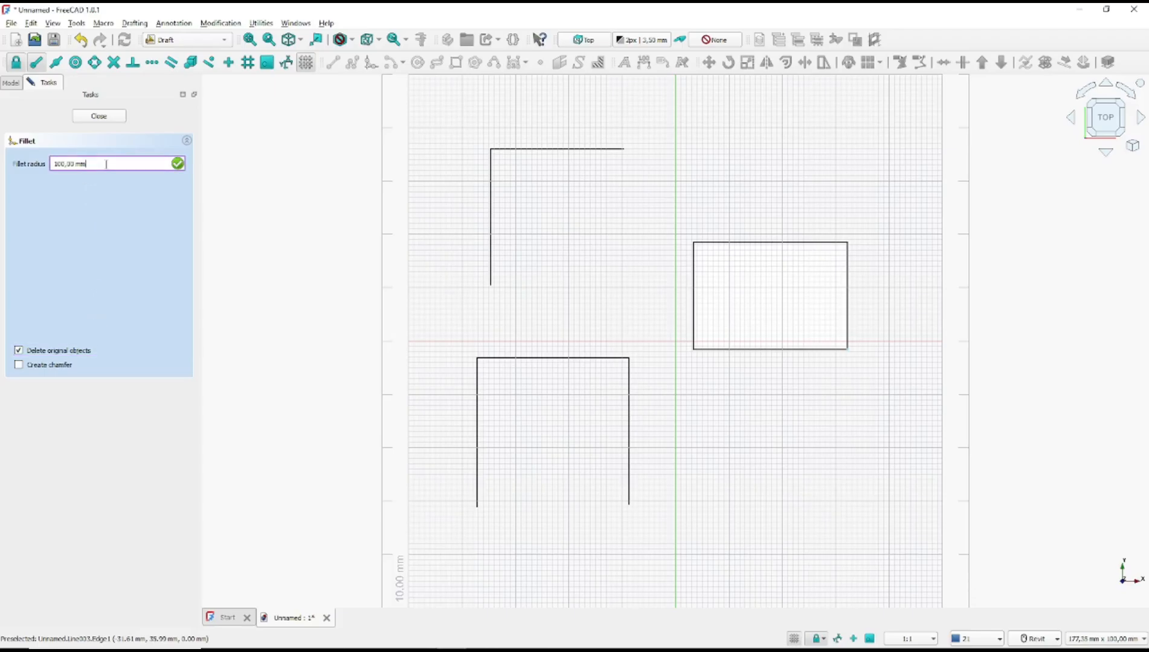
drag(106, 164, 31, 164)
click(546, 150)
click(491, 194)
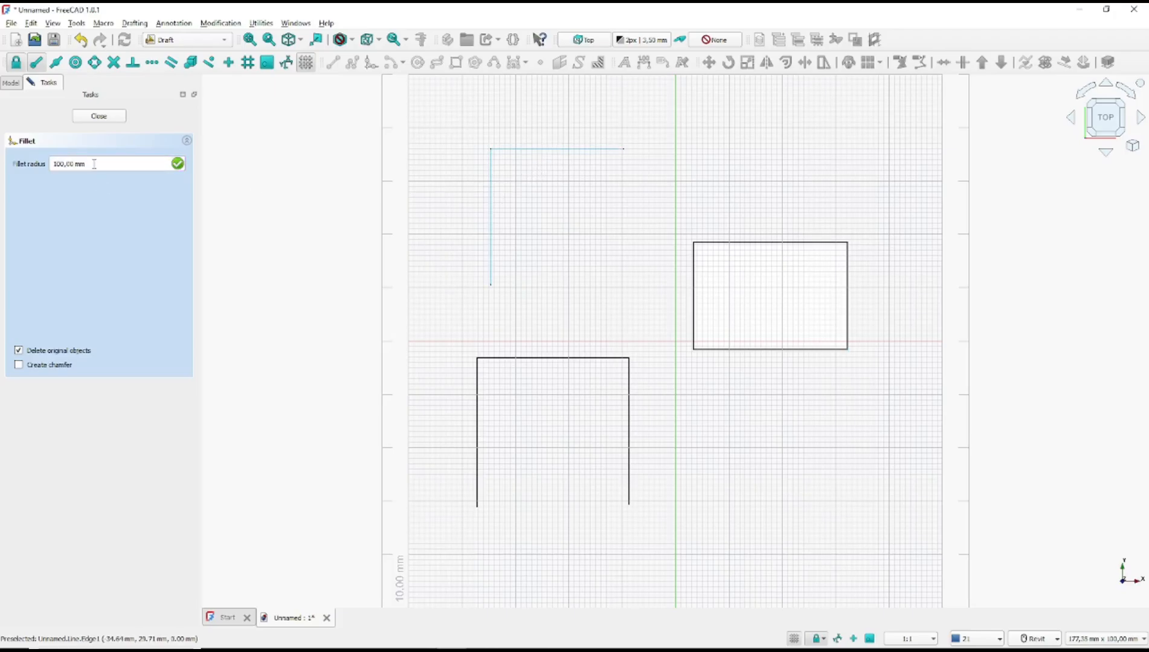
drag(94, 163, 45, 169)
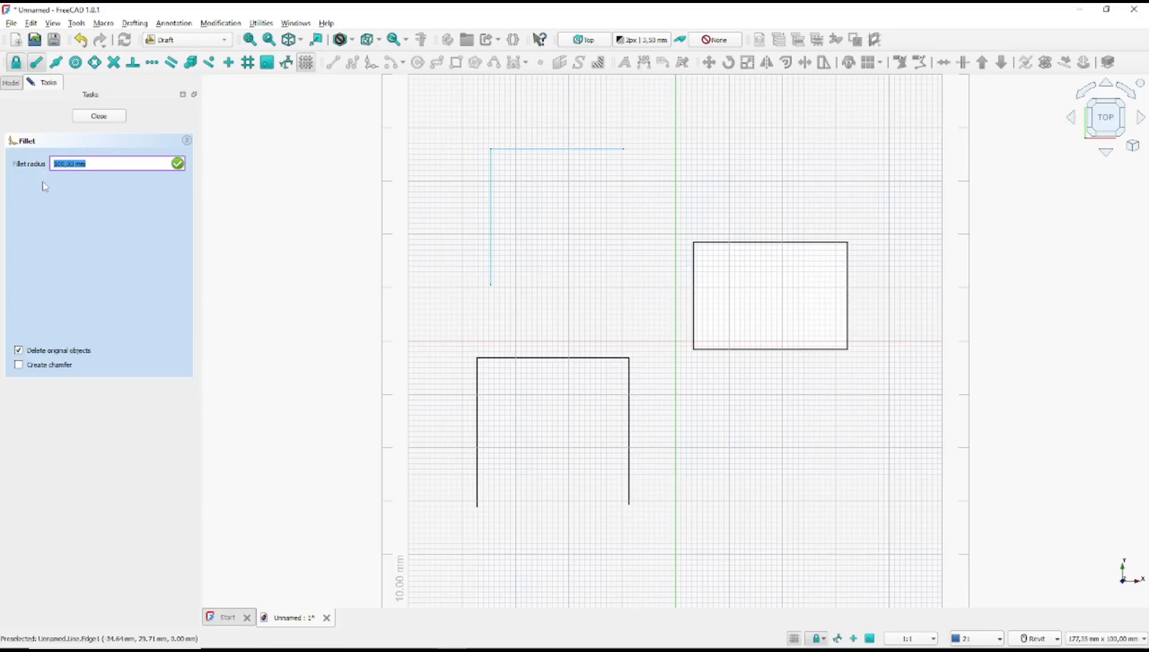
text(2)
key(Return)
Try to fillet the upper-left corner of the open polyline with a 5 mm radius, with deletion of the original objects enabled
scroll(499, 168, up, 2)
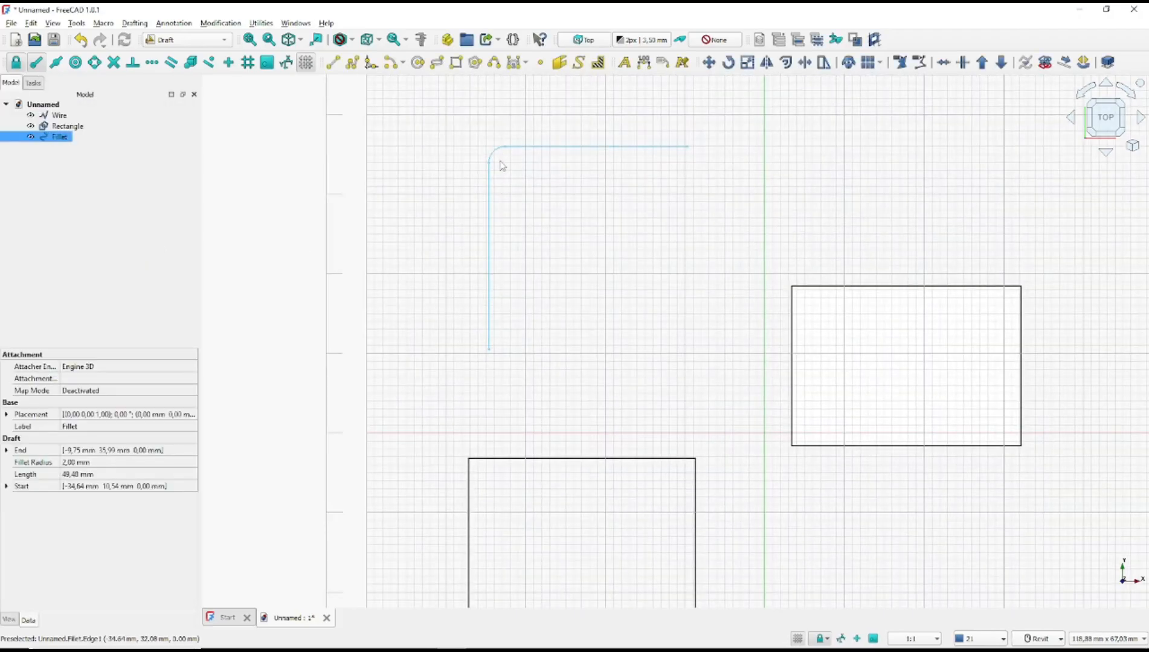
scroll(501, 166, down, 3)
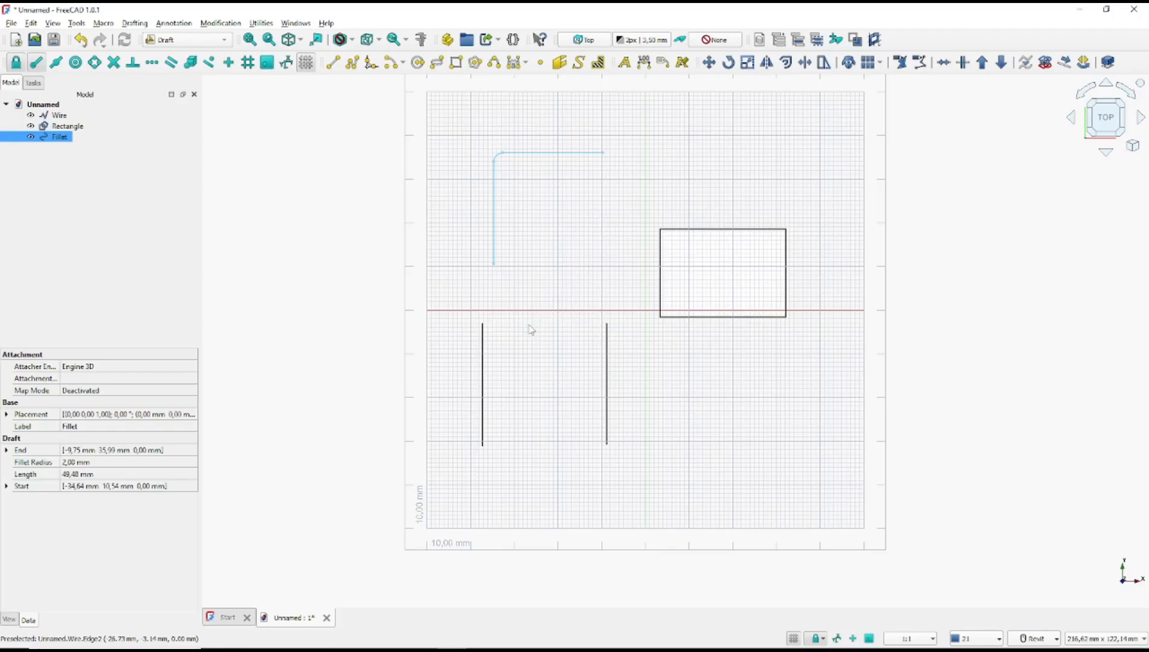
scroll(492, 335, up, 1)
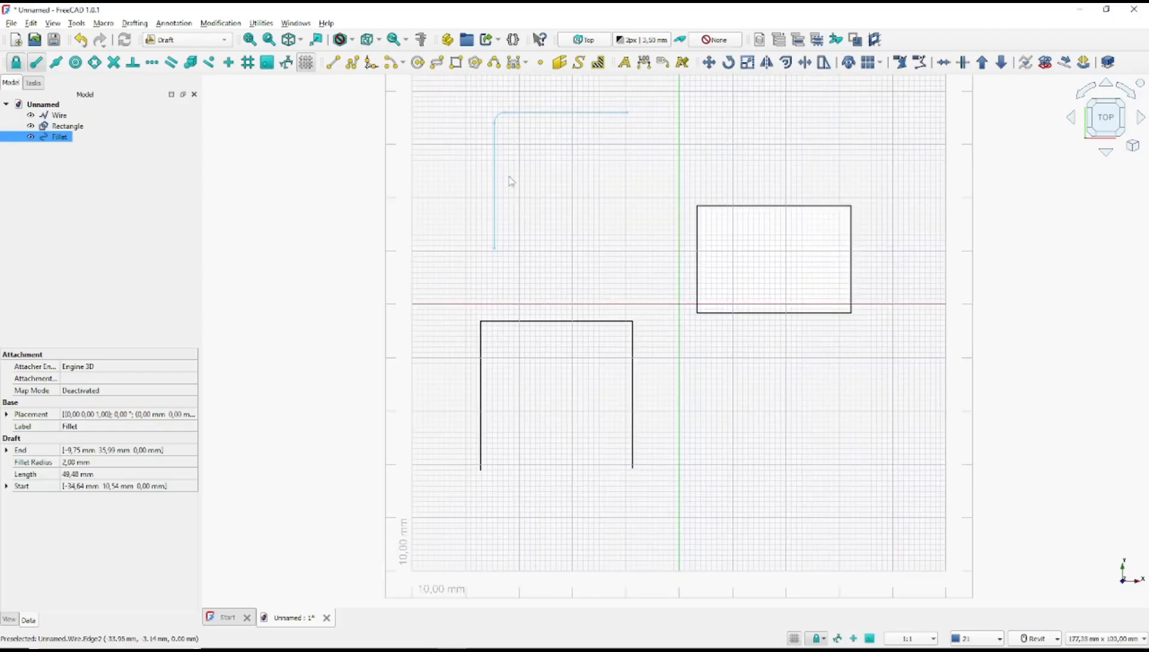
click(370, 63)
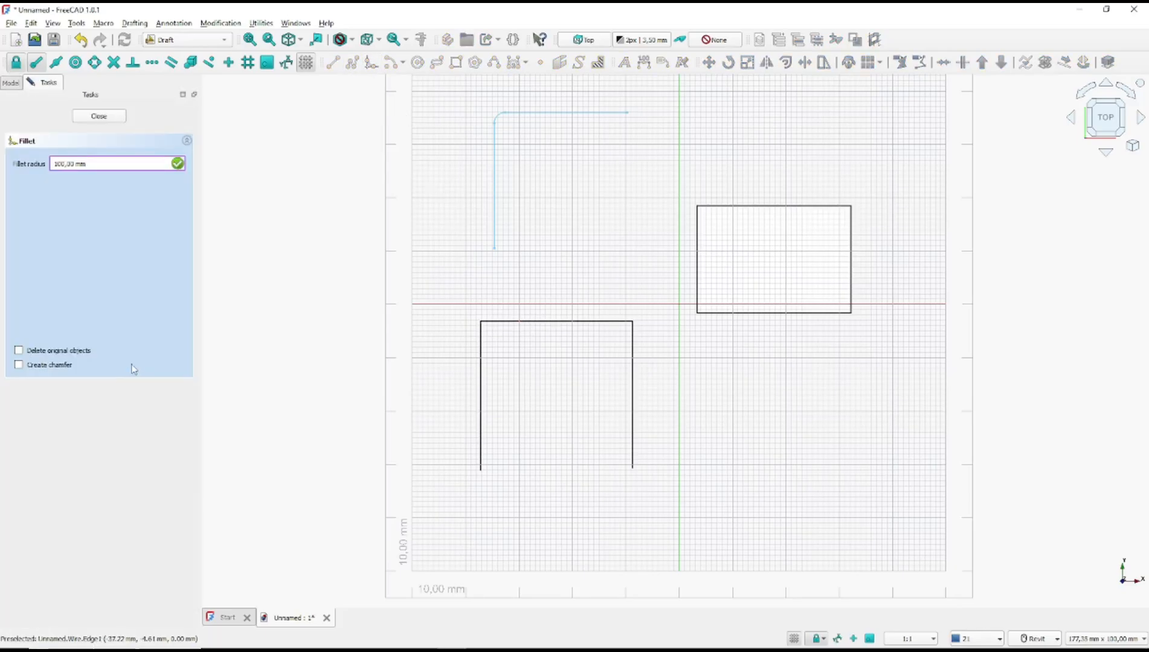
click(18, 351)
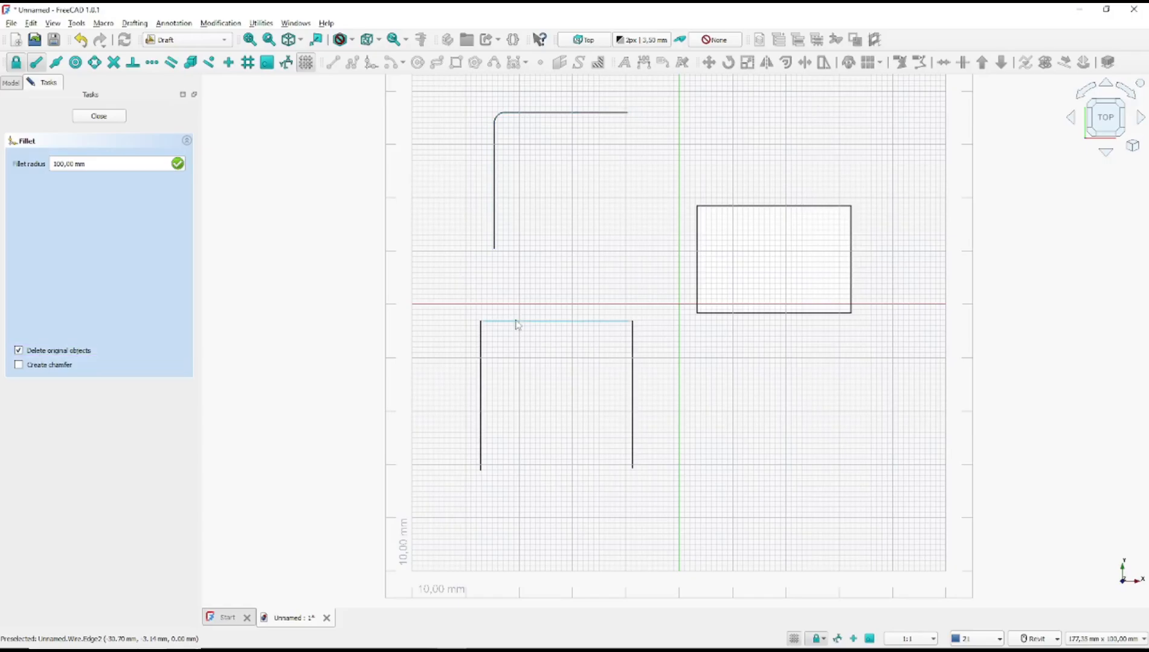
click(98, 163)
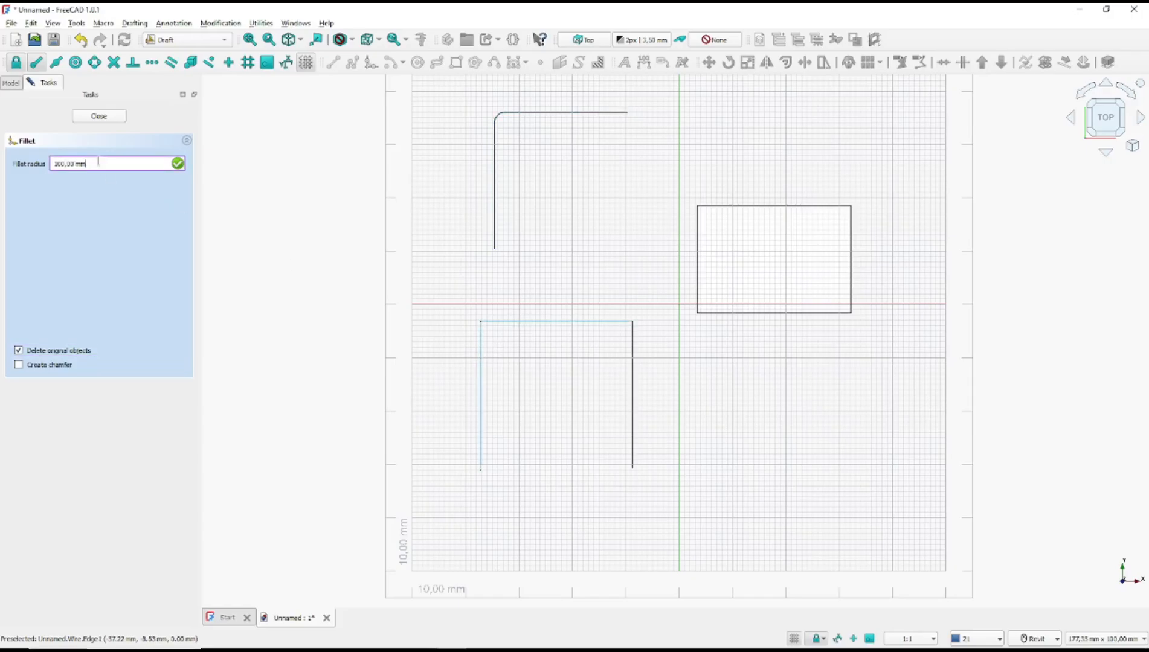
drag(98, 163, 52, 166)
text(5)
key(Return)
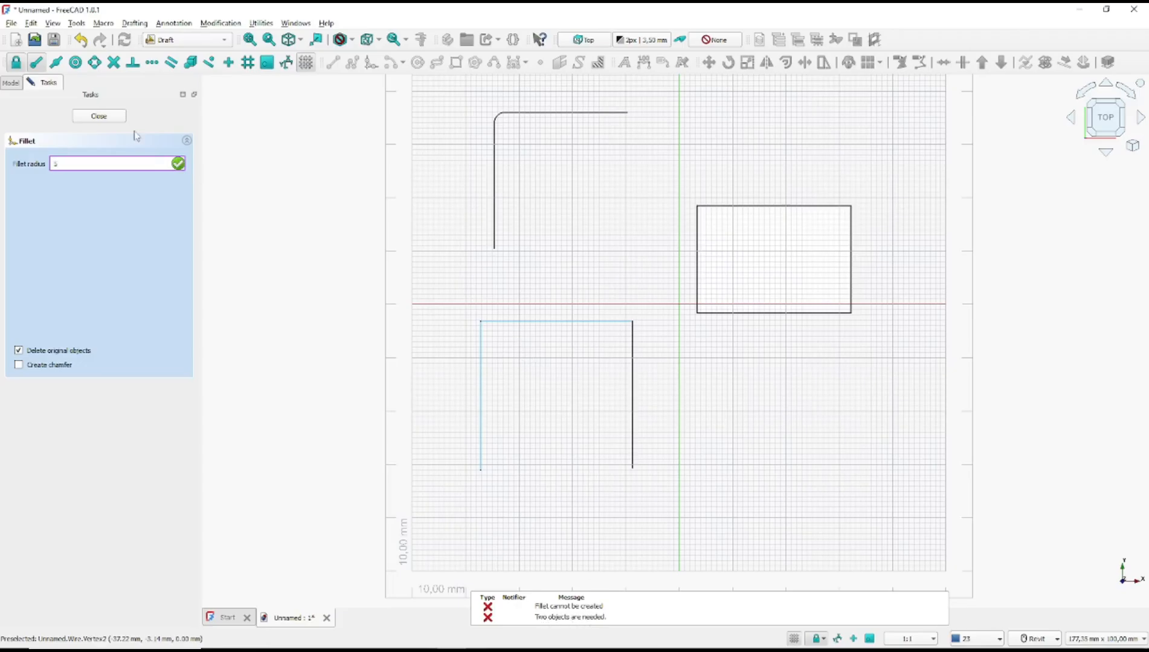
click(113, 117)
Downgrade the open polyline twice to break it into separate edges
click(745, 409)
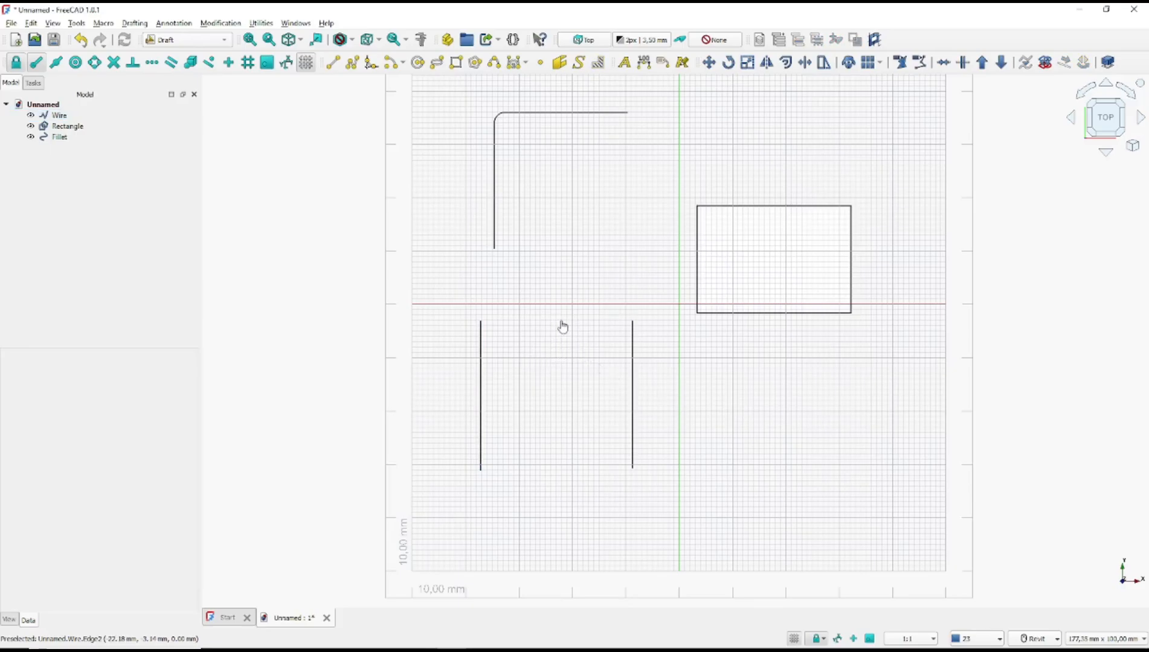
click(561, 321)
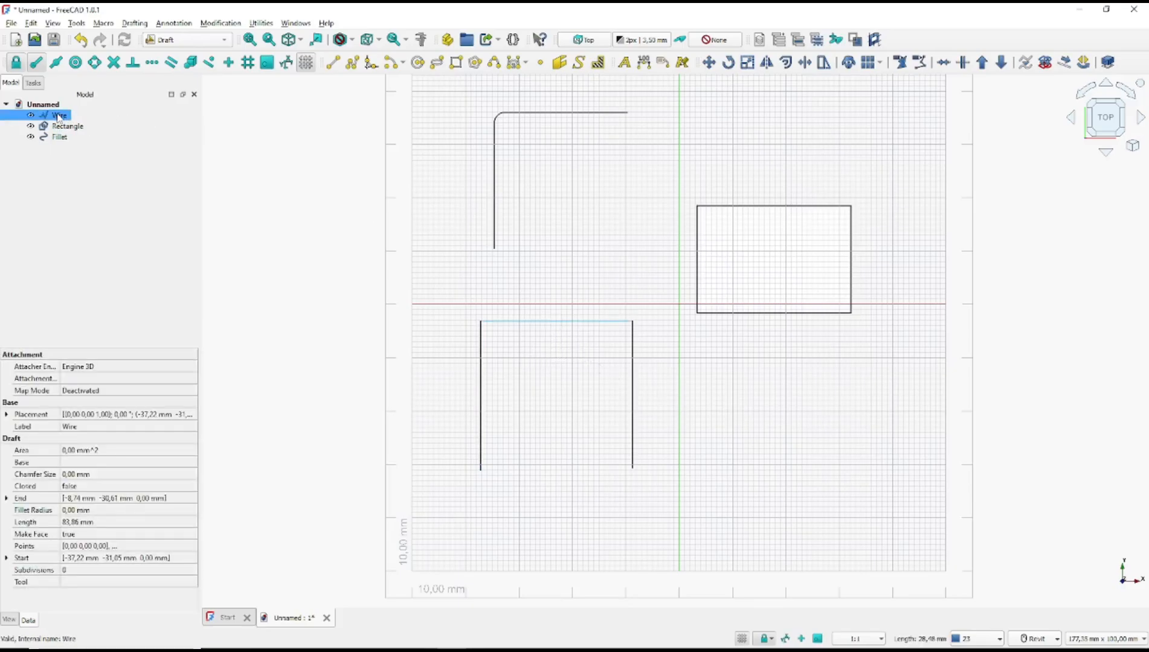
click(1000, 63)
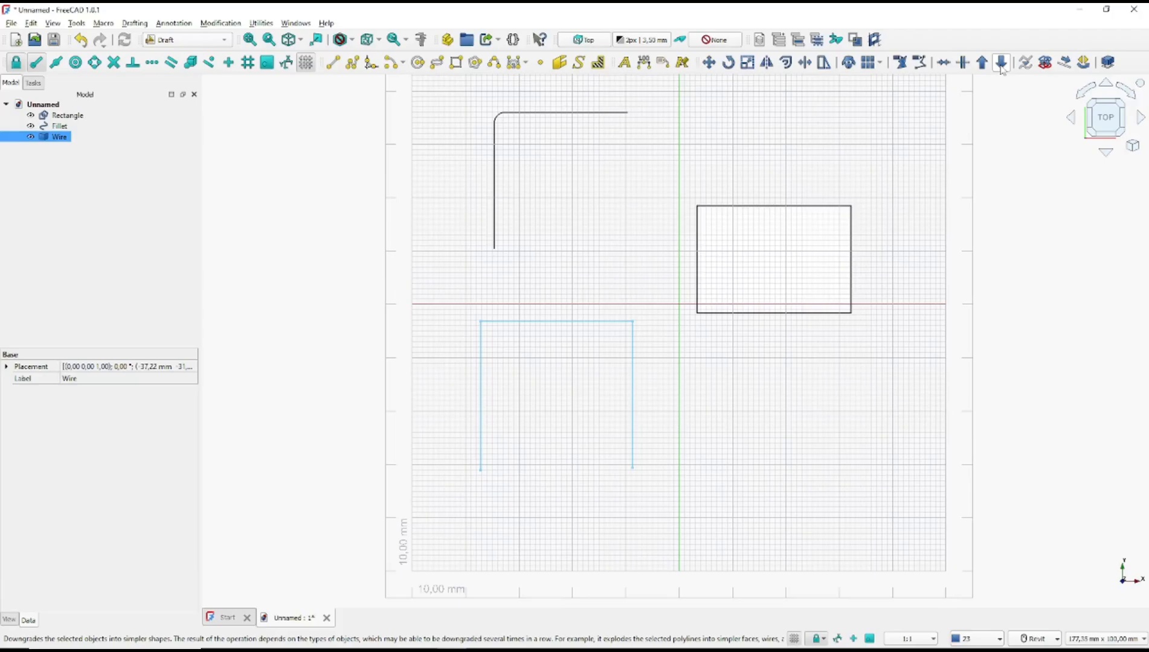
click(1001, 63)
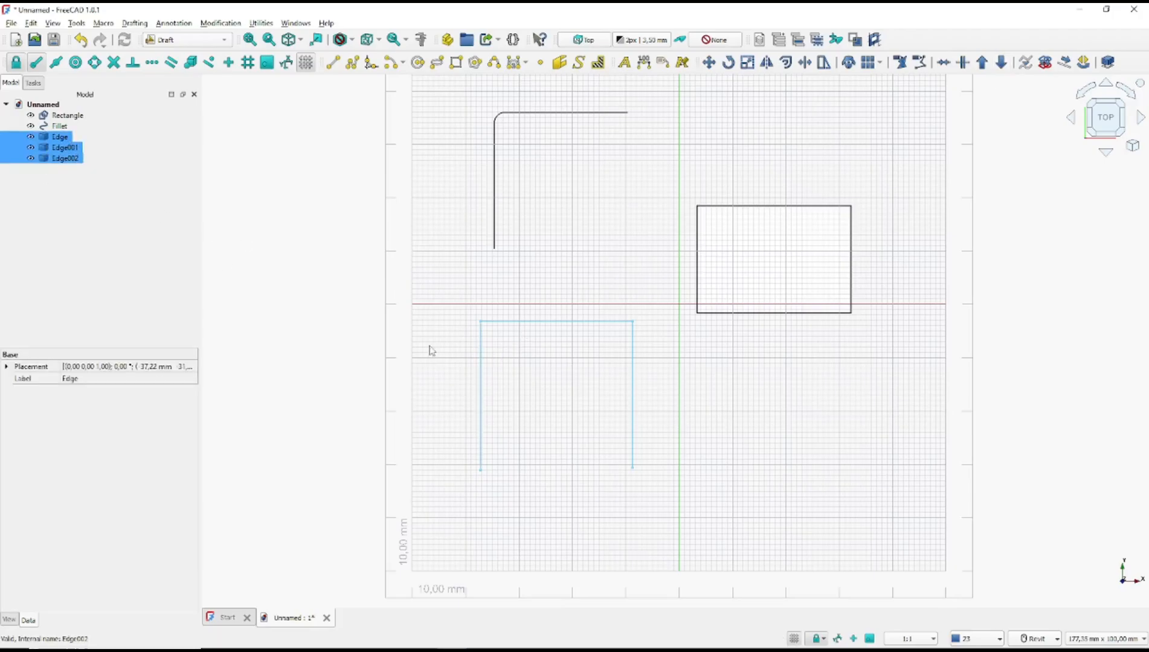
Fillet the corner between the downgraded shape's top and left edges with a 5 mm radius, deleting the original objects
click(505, 362)
click(505, 322)
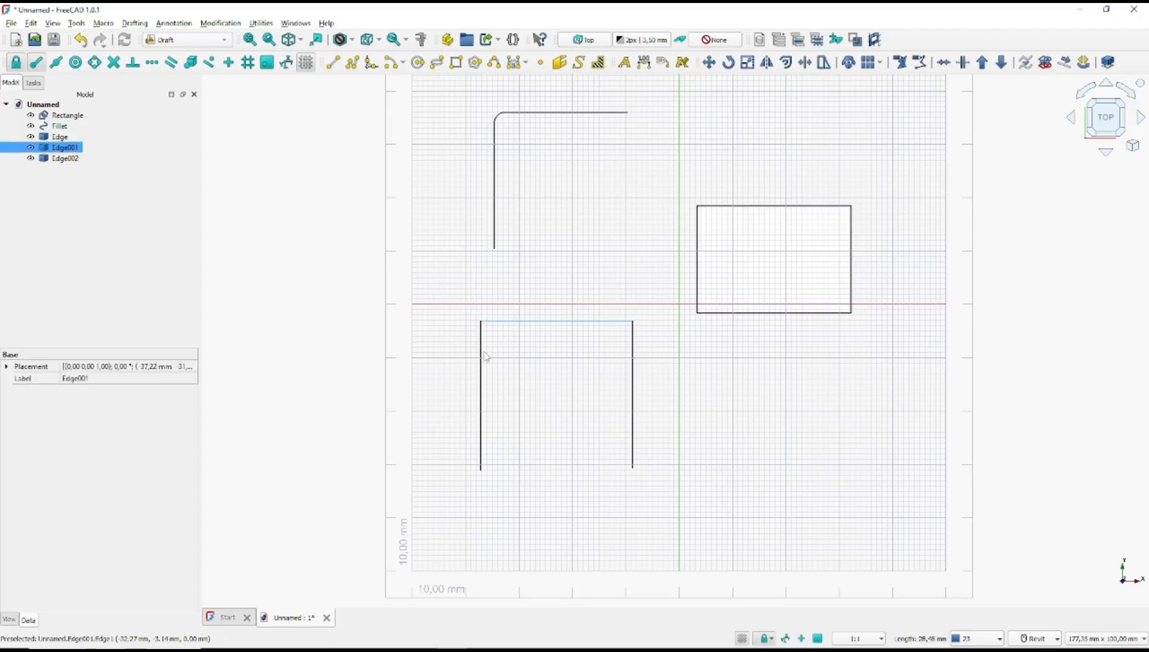
ctrl+click(481, 357)
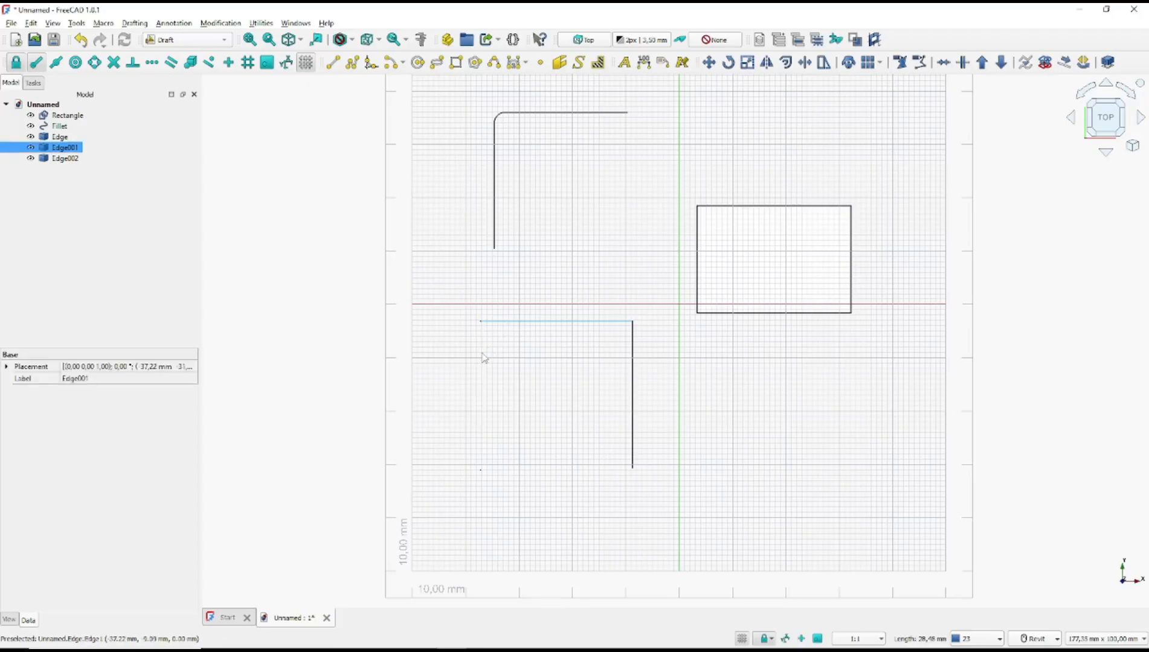
click(352, 63)
key(Escape)
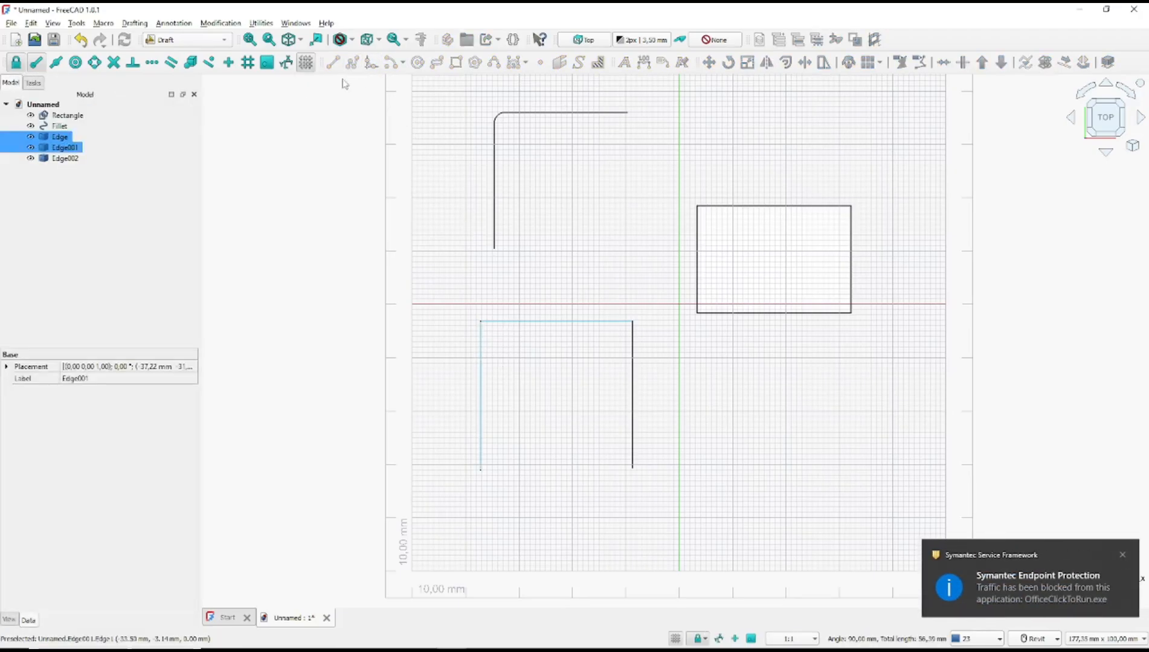
click(370, 62)
click(19, 350)
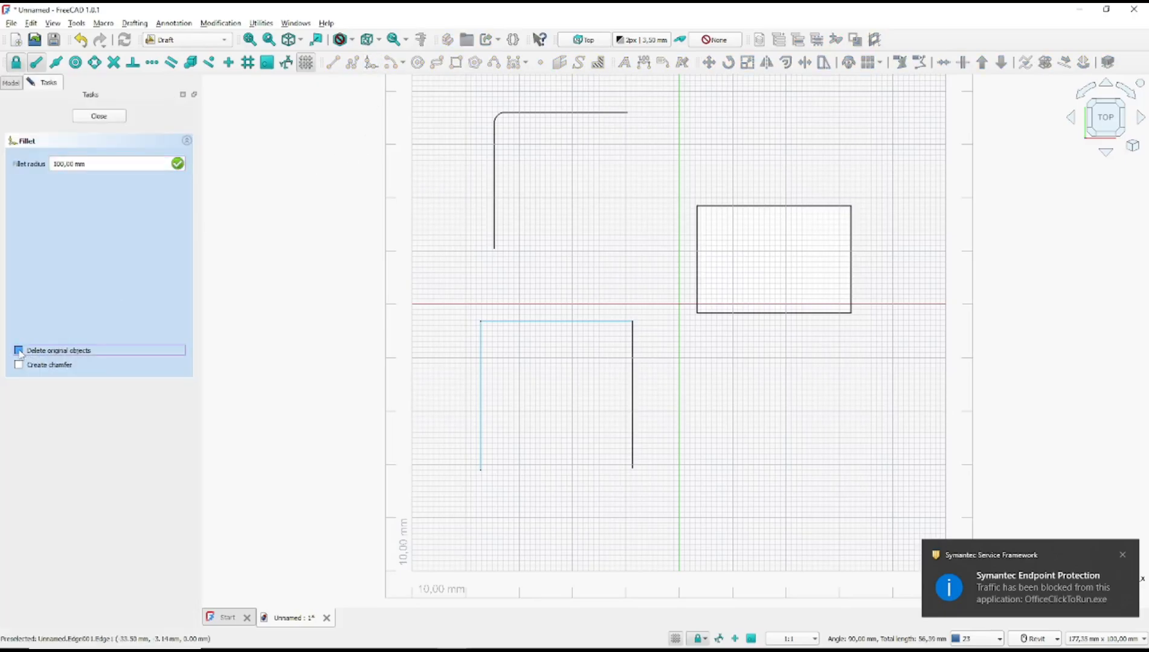
drag(99, 165, 45, 165)
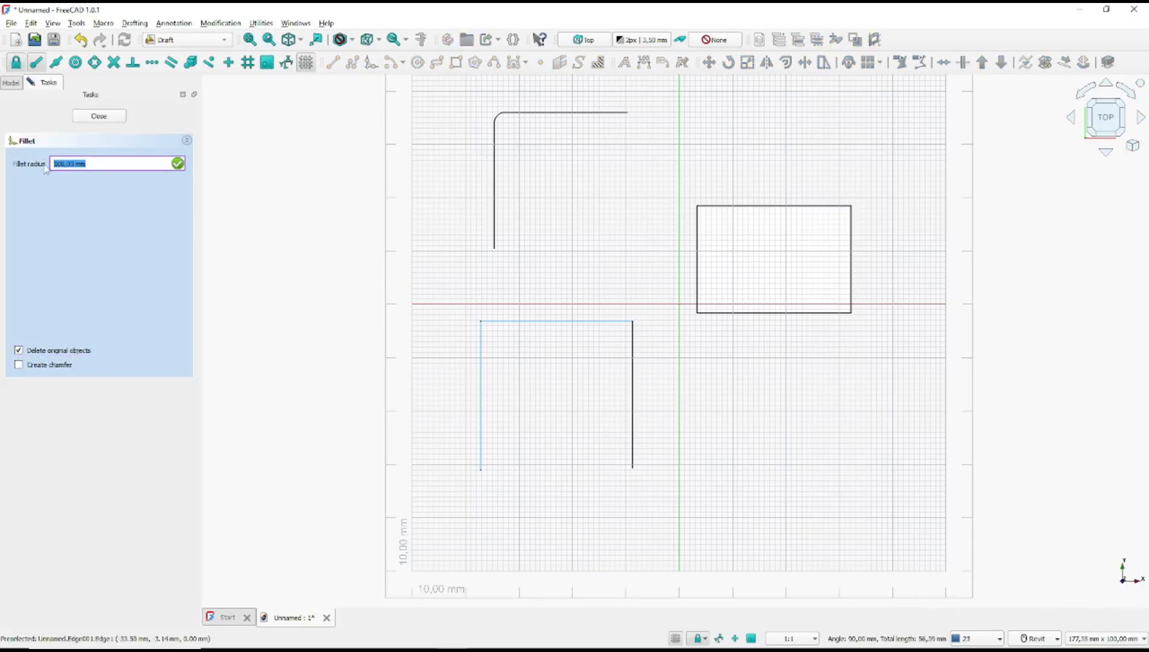
text(5)
key(Return)
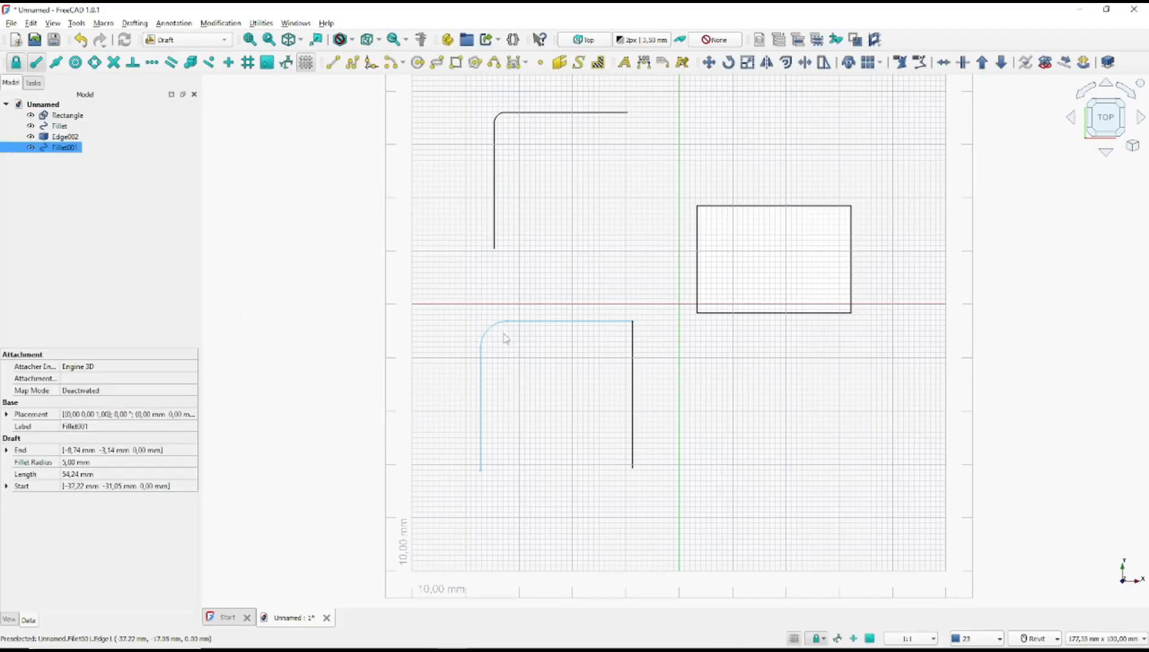
Downgrade the rectangle twice to break it into separate edges
click(760, 237)
click(767, 207)
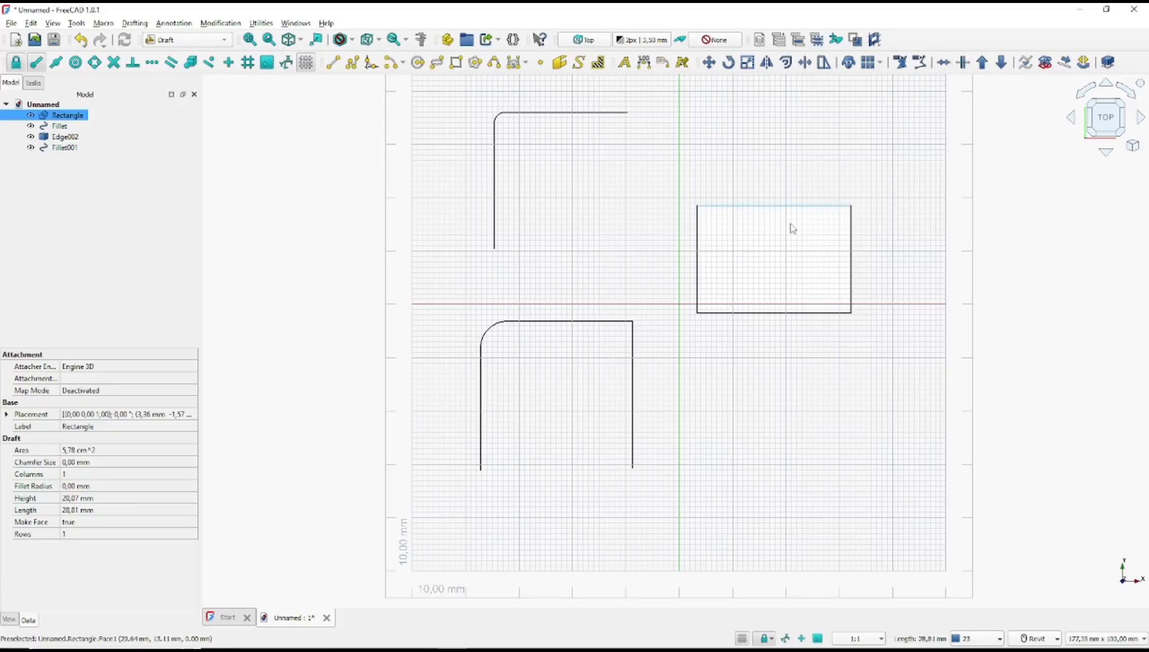
click(1001, 65)
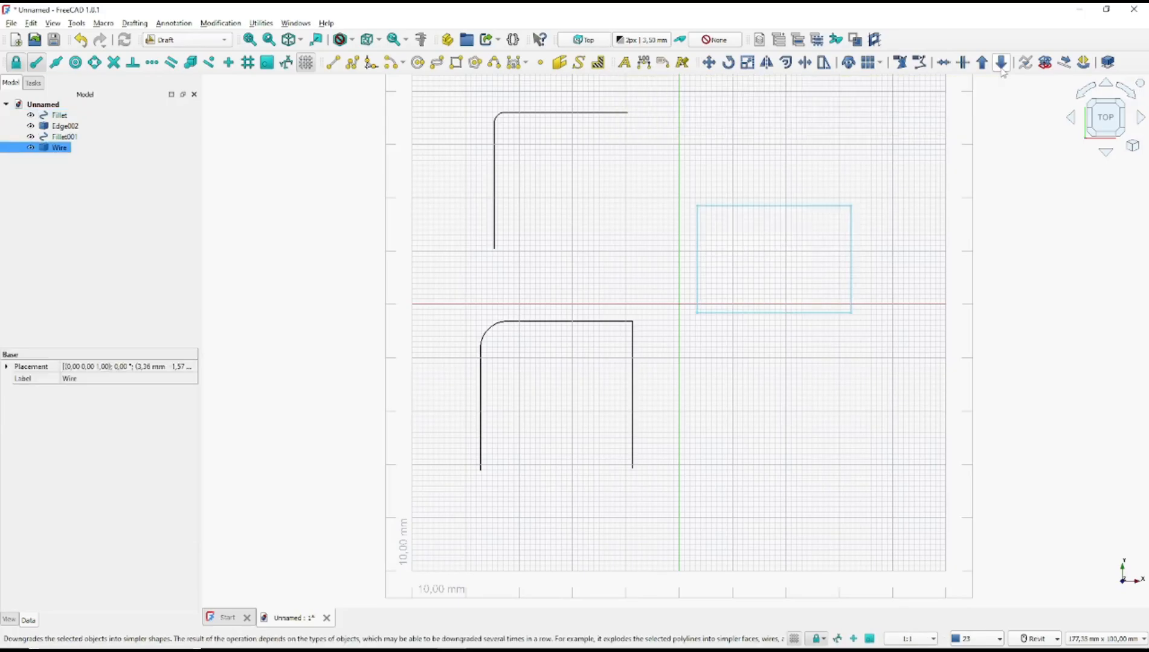
click(1000, 63)
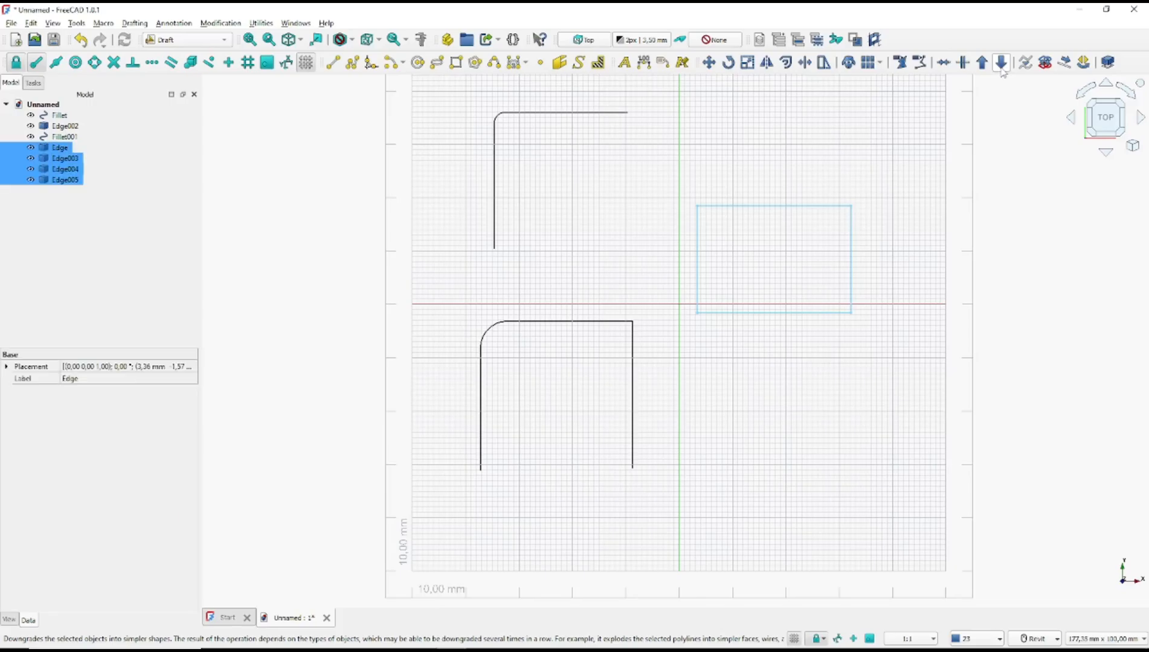
click(736, 292)
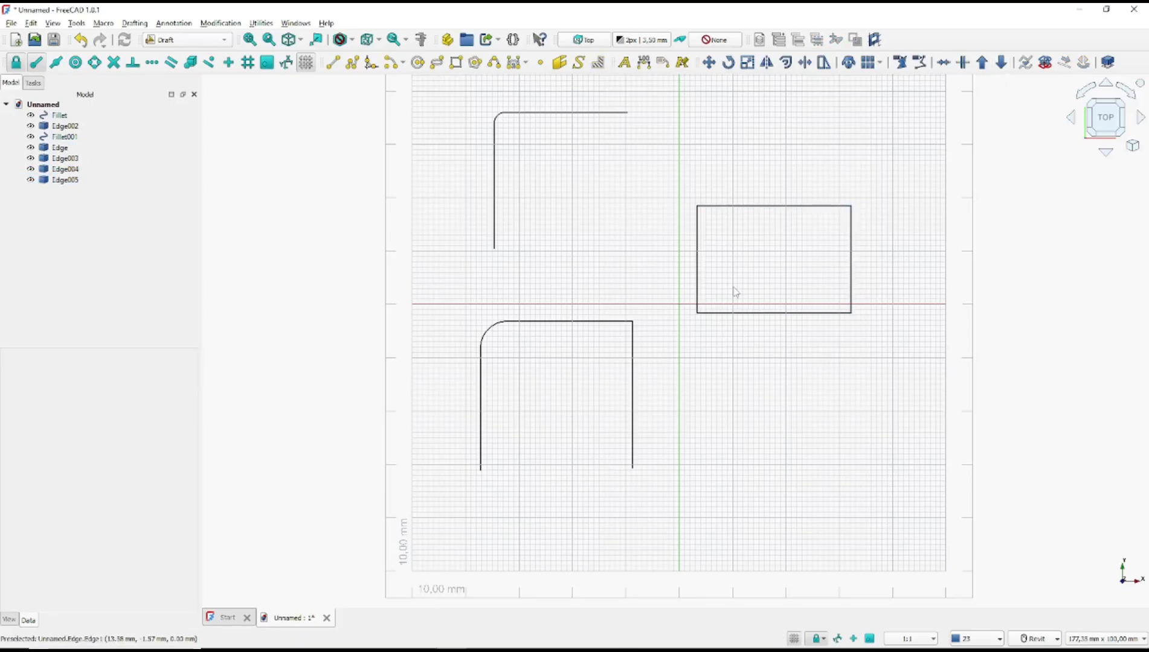
Fillet the corner between the former rectangle's left and top edges with a 6 mm radius, deleting the original objects
click(698, 248)
ctrl+click(726, 206)
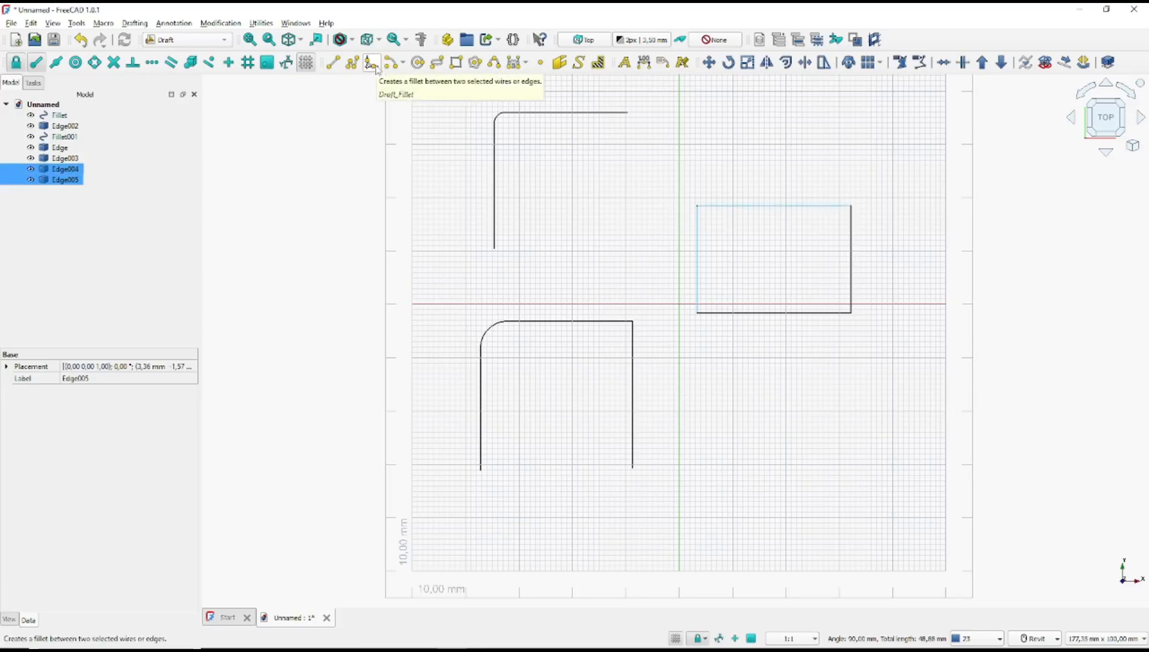
click(373, 64)
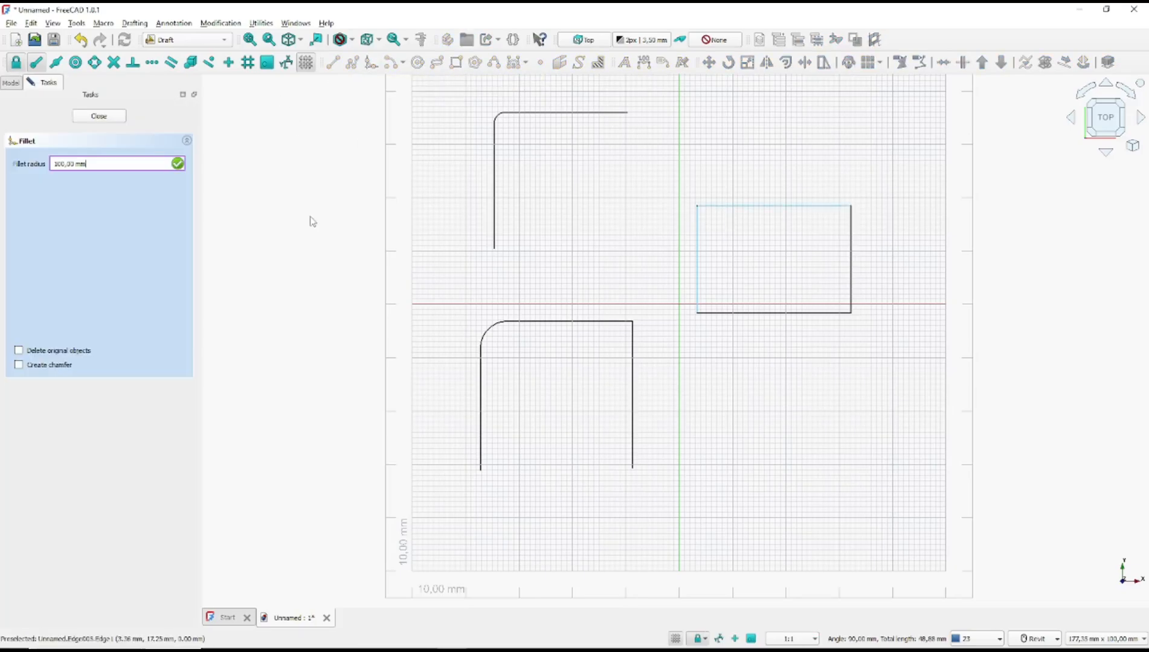
click(20, 354)
drag(107, 164, 44, 168)
text(6)
key(Return)
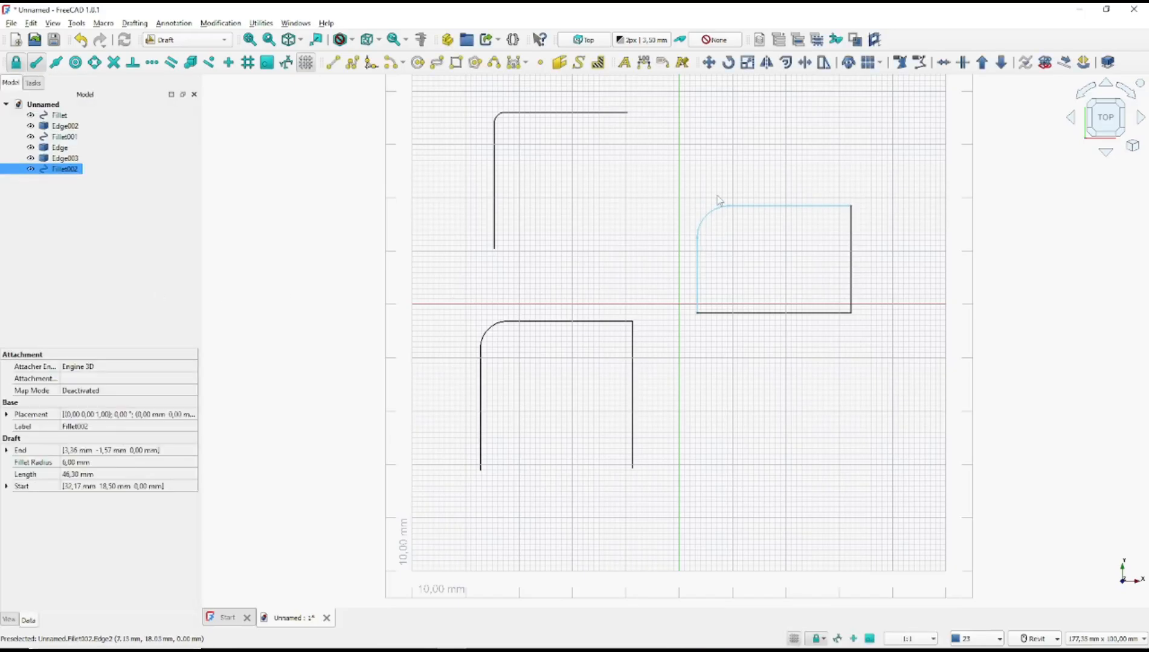
Chamfer the corner between the former rectangle's top and right edges with the Fillet tool at 5 mm, deleting the original objects
click(836, 371)
click(829, 206)
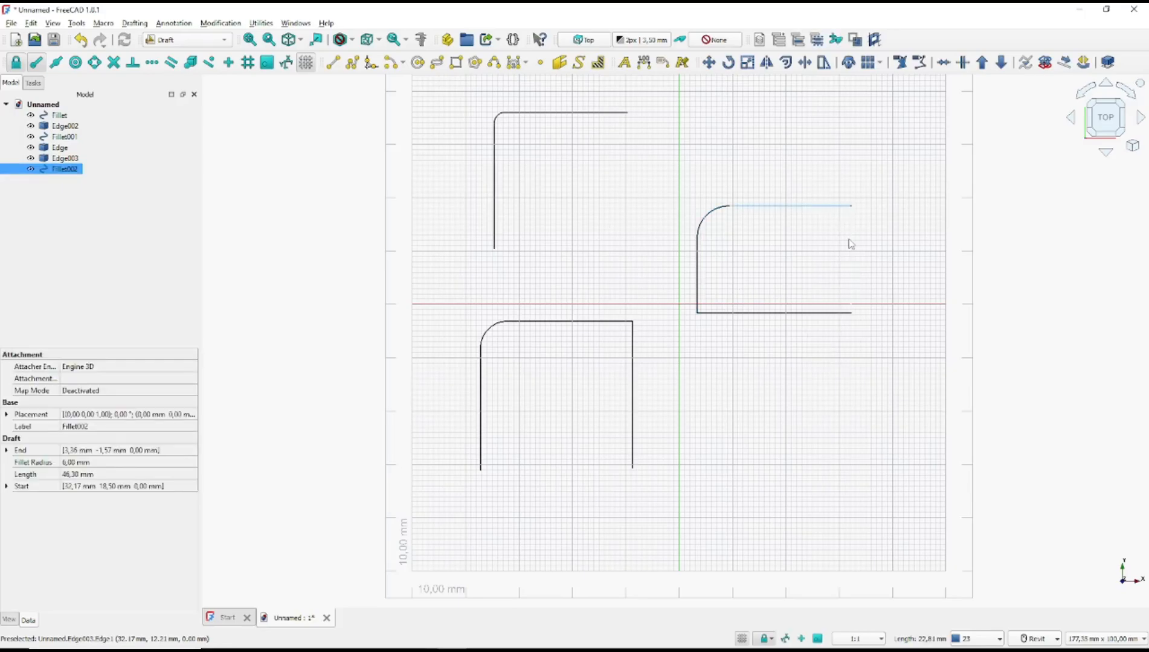
ctrl+click(851, 245)
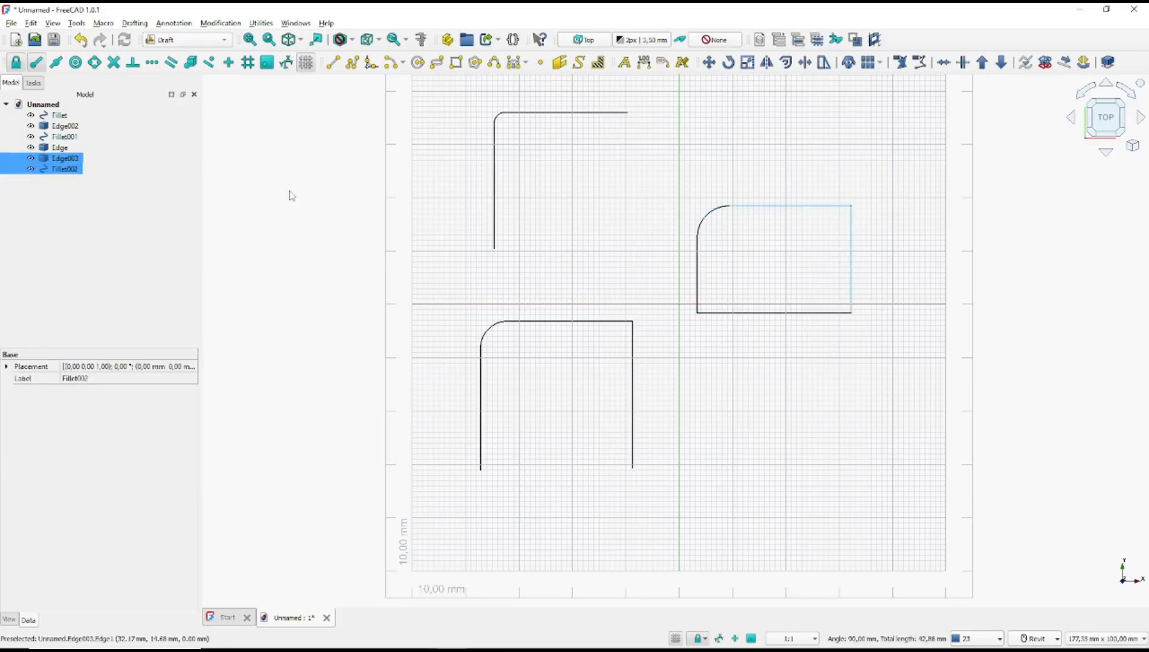
click(370, 63)
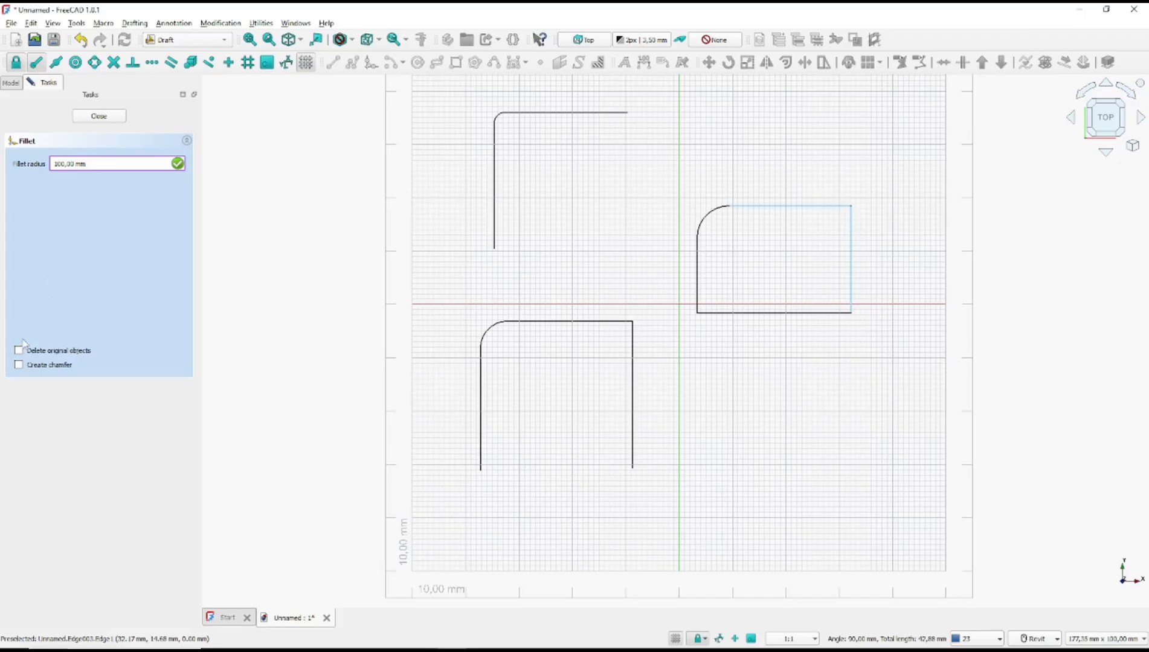
click(18, 366)
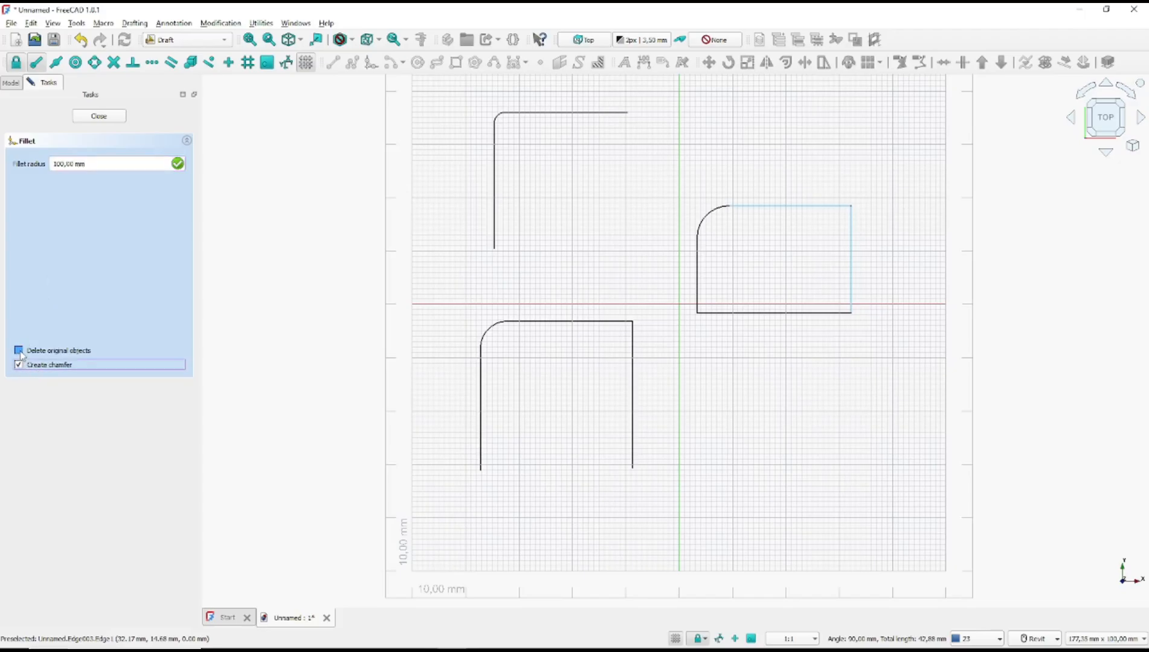
click(19, 350)
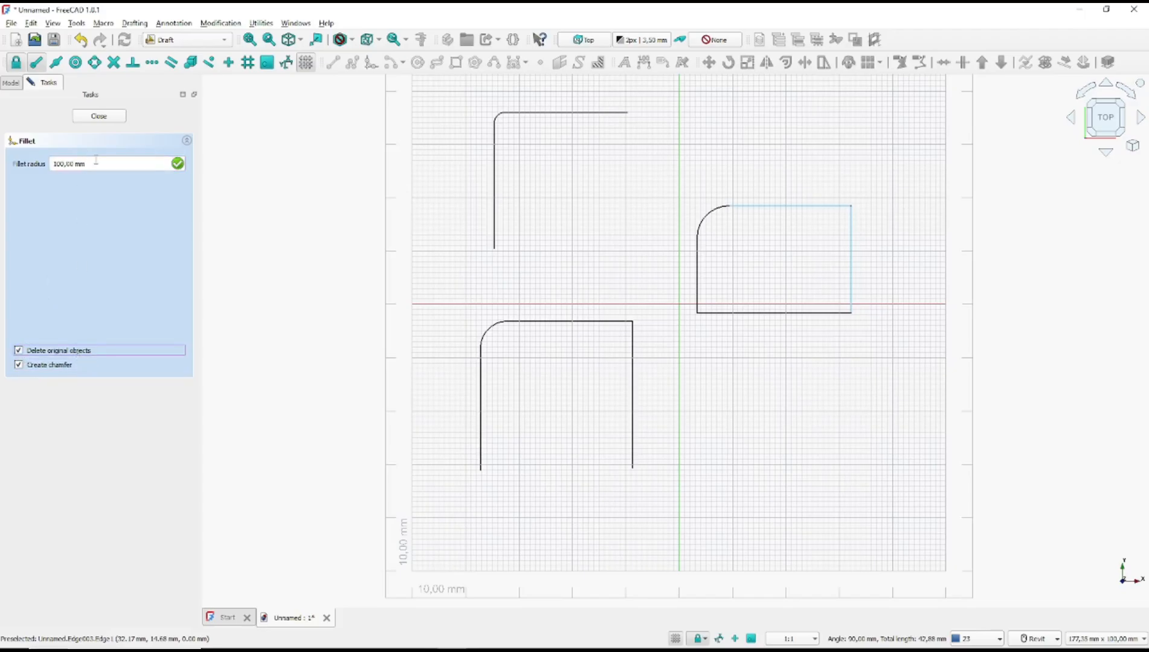
drag(97, 163, 43, 172)
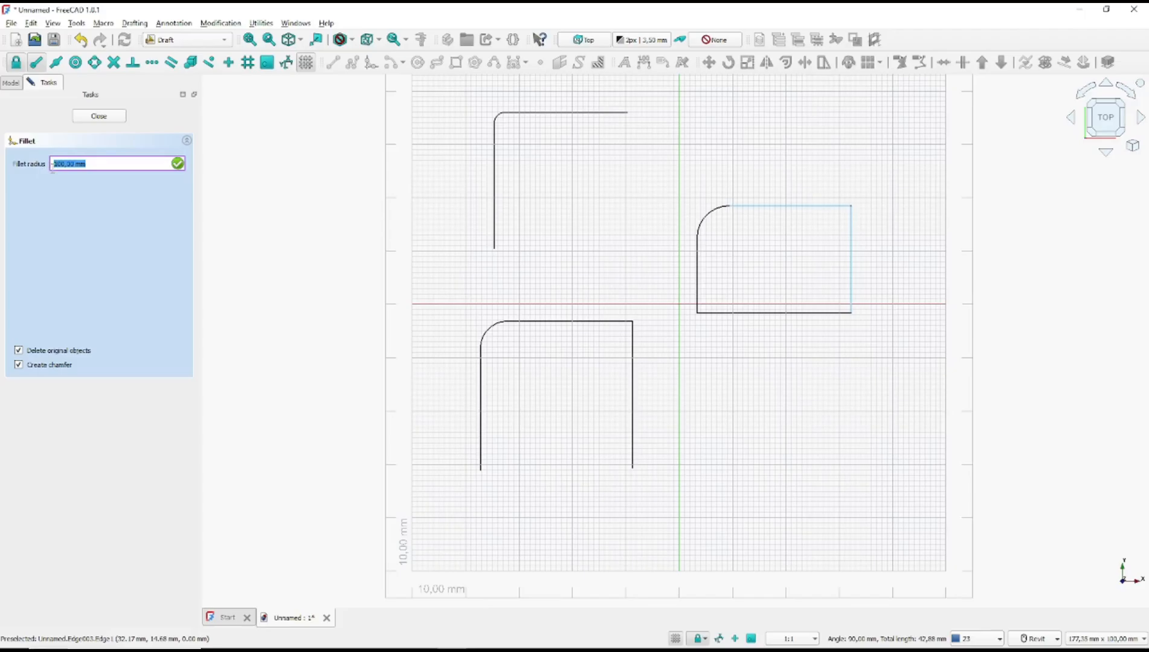
text(5)
key(Return)
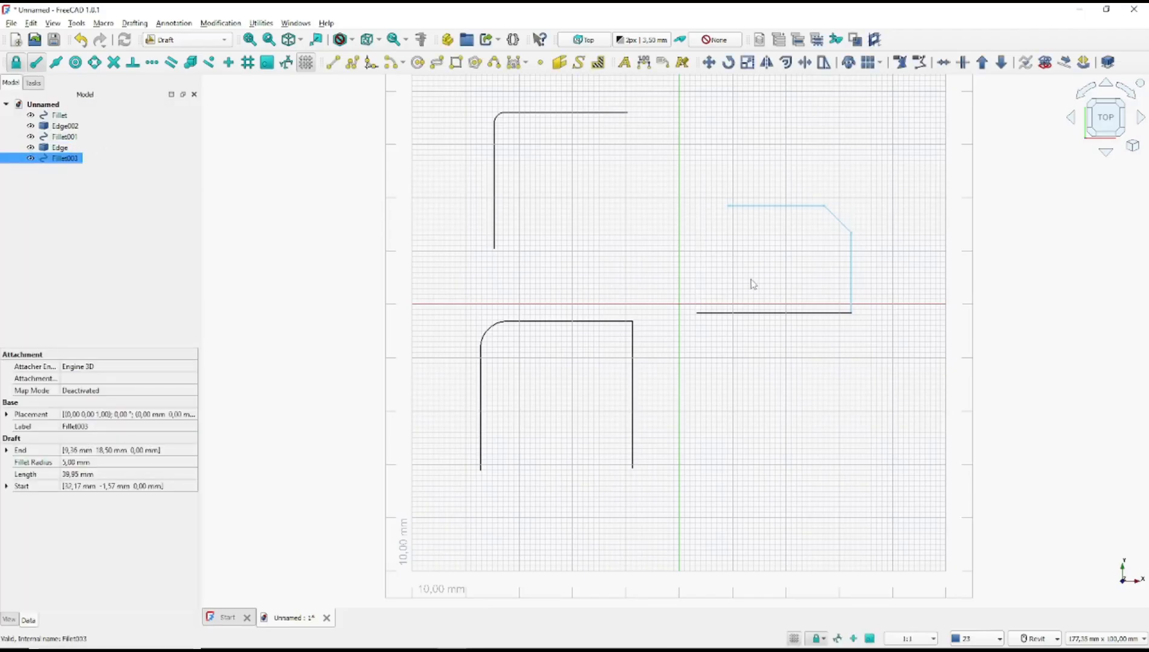